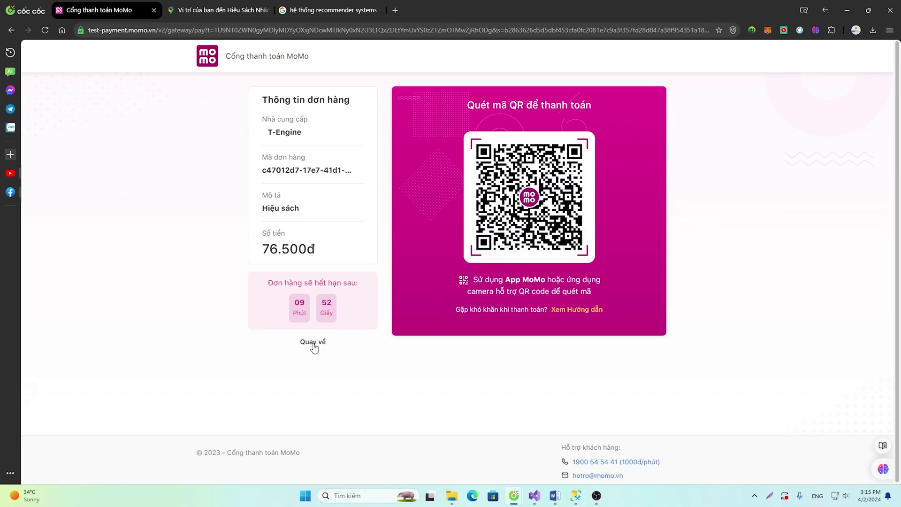
Cancel the 76.500đ MoMo test transaction and return to the bookstore's cancellation confirmation
key(F5)
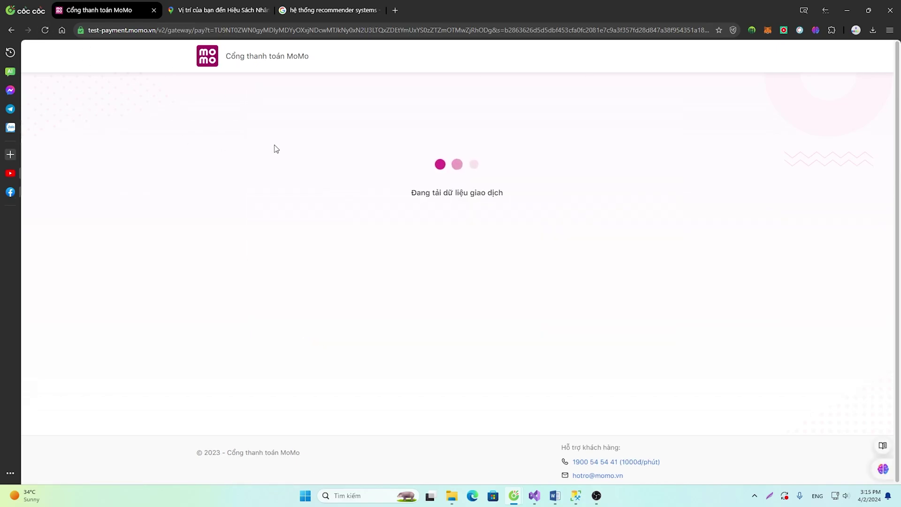
click(310, 343)
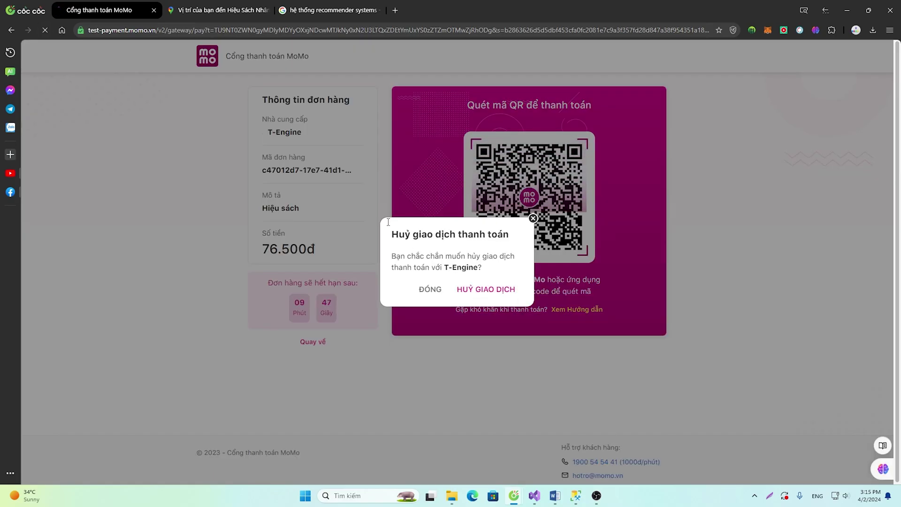
click(497, 289)
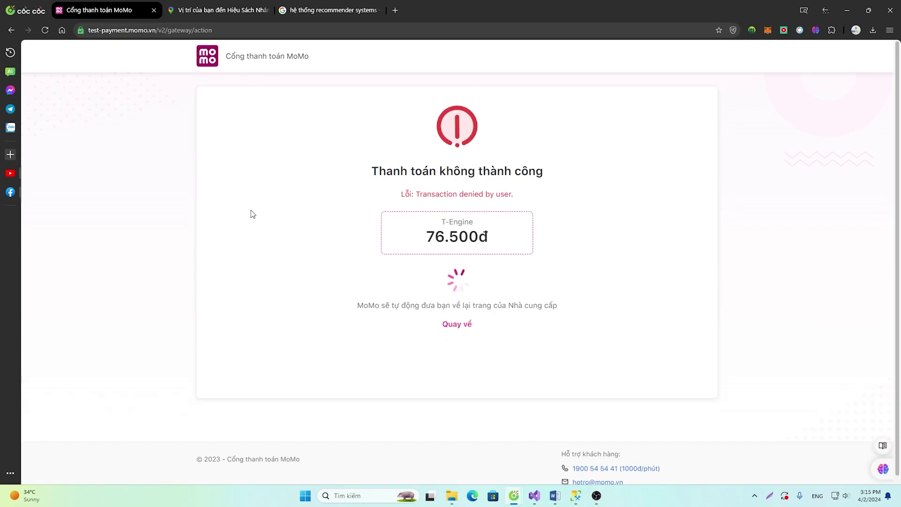
click(456, 324)
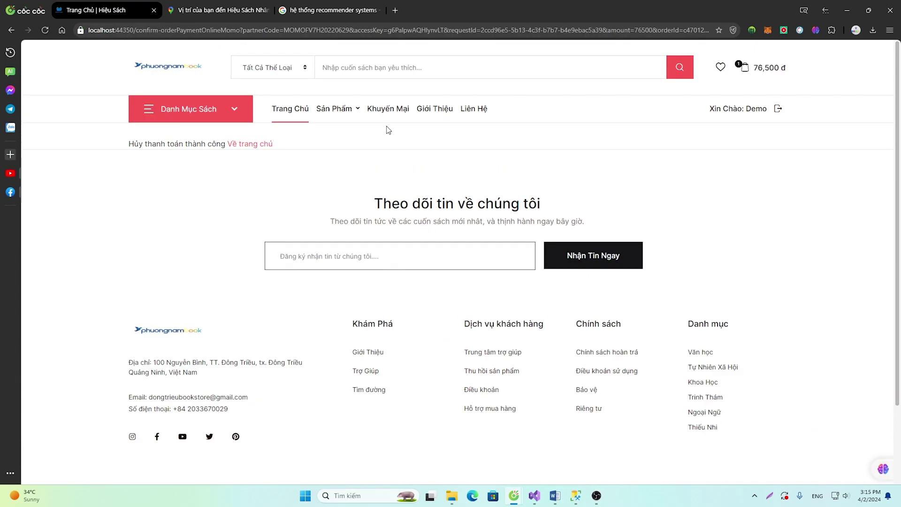
Check out the cart and place the cash-on-delivery order for three copies
click(744, 68)
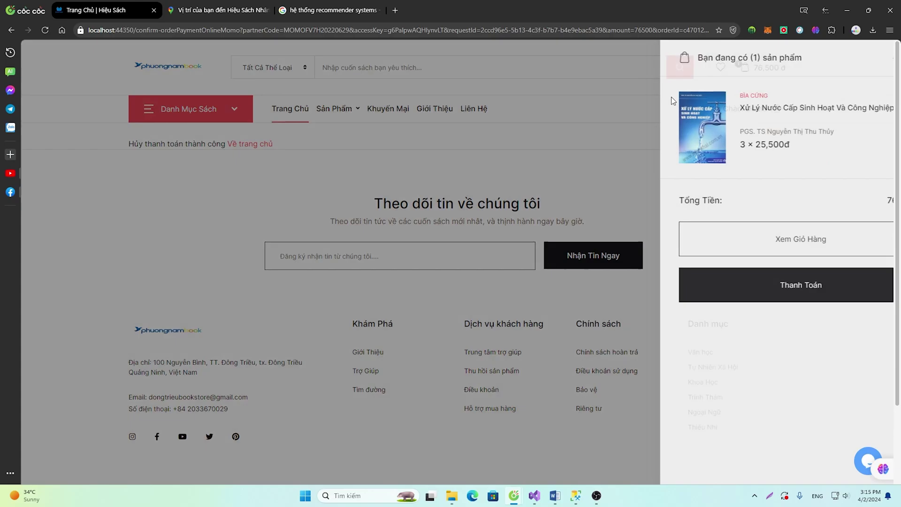
click(762, 284)
scroll(628, 288, down, 7)
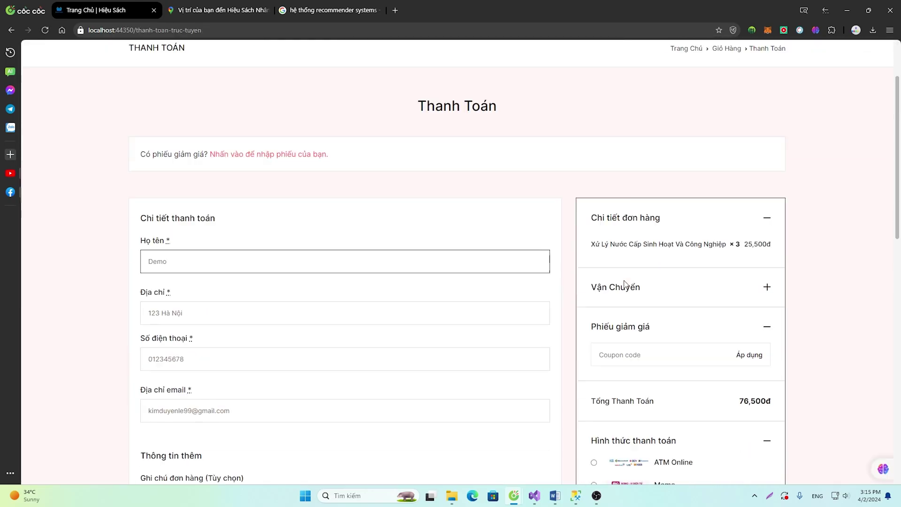
click(695, 400)
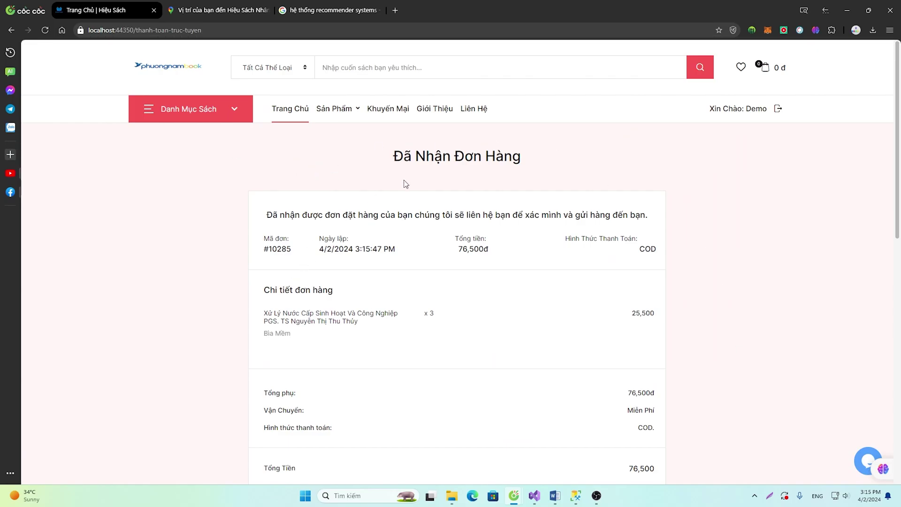
Review the order-received page for order #10285: 3 copies, free shipping, 76,500đ total
scroll(364, 243, down, 5)
scroll(343, 233, up, 3)
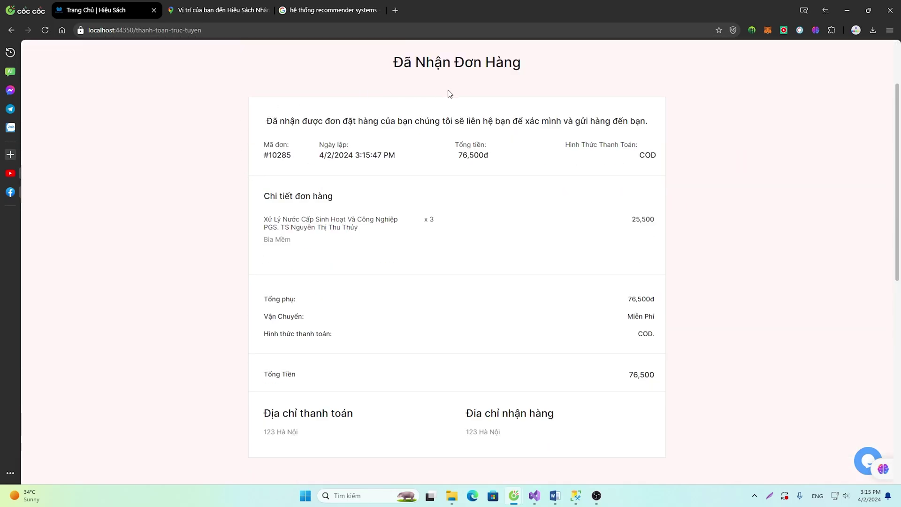
drag(300, 153, 338, 147)
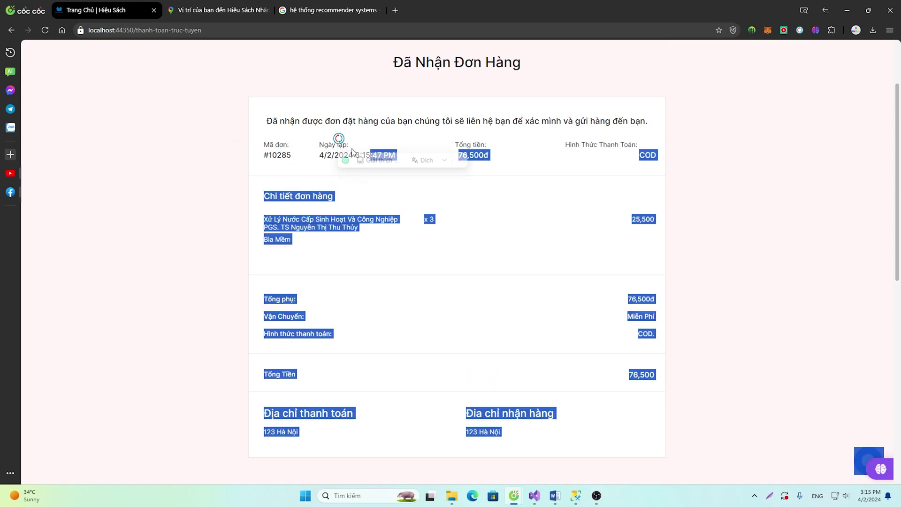
click(741, 176)
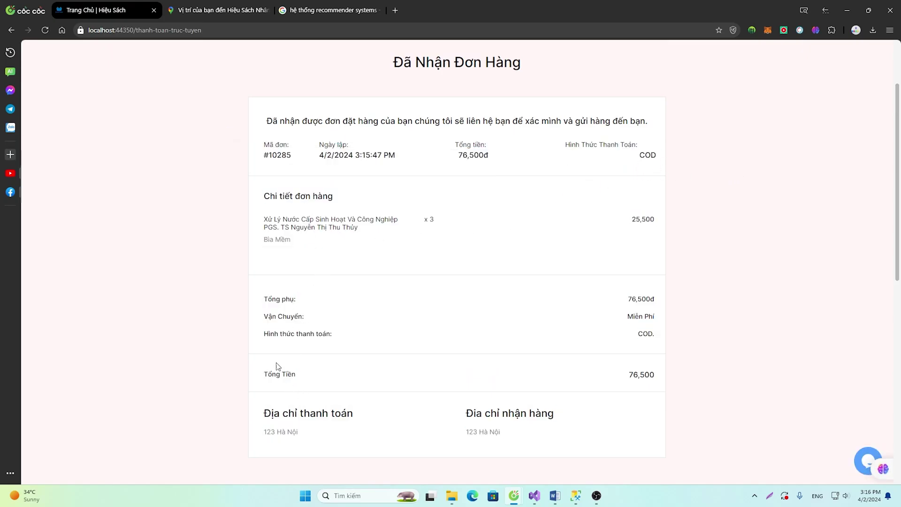
scroll(709, 402, up, 2)
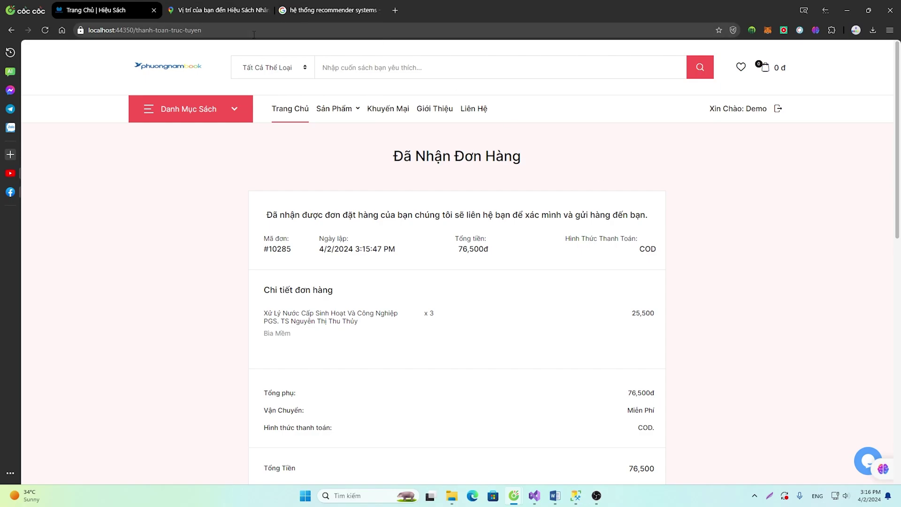
Load the admin login page at localhost:44350/admin/login from the address suggestions
click(133, 31)
text(alhost:44350a)
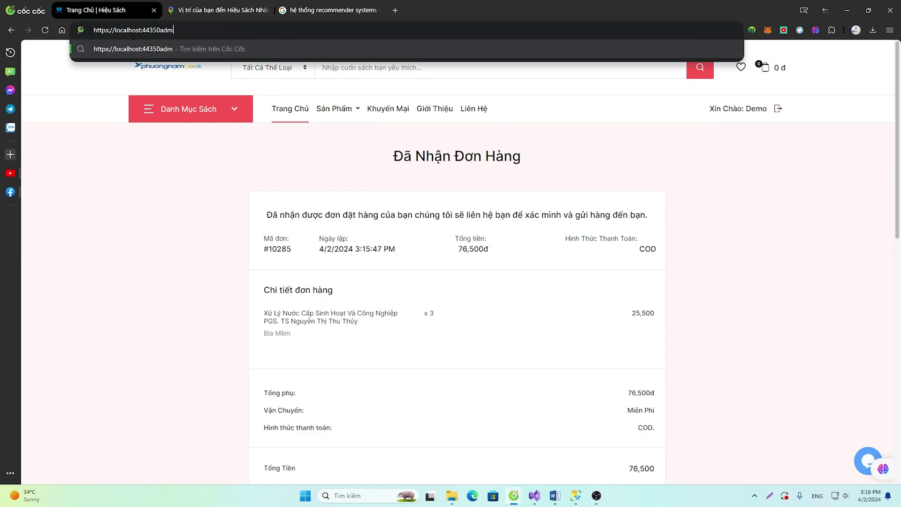
key(BackSpace)
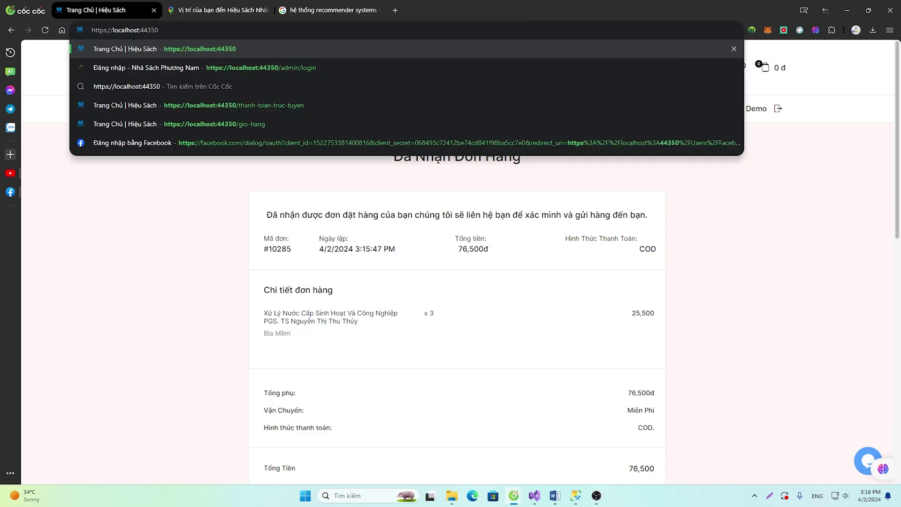
key(Down)
key(Return)
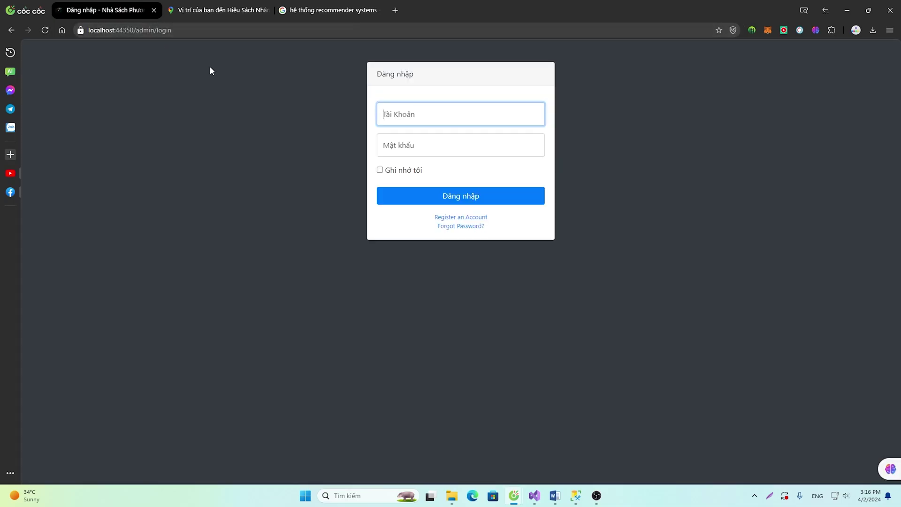
Sign in with the admin username and password, re-entering the password after a wrong attempt
text(admin1)
key(Tab)
text(•)
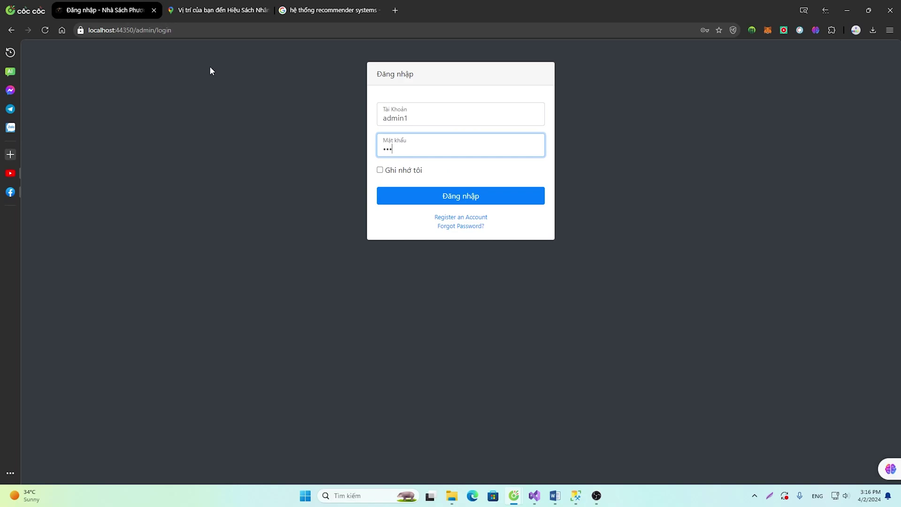
text(••••••••)
key(Return)
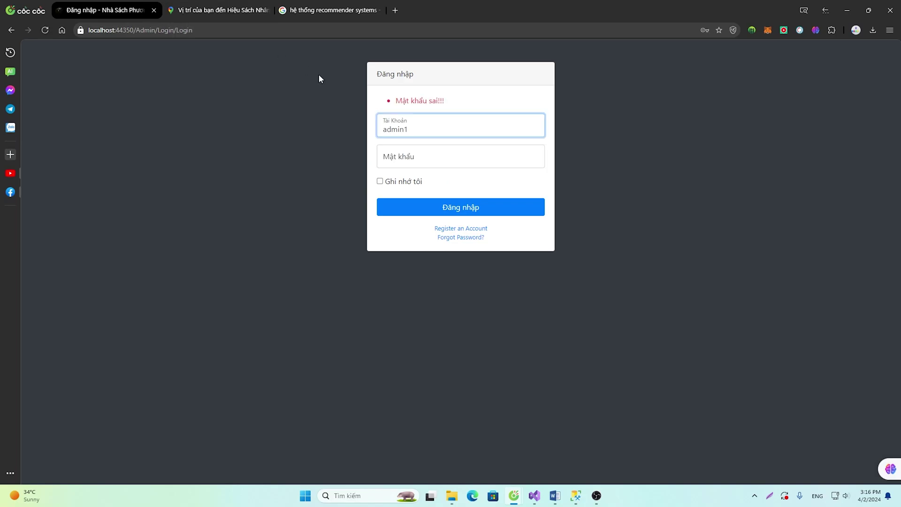
click(407, 157)
text(••••)
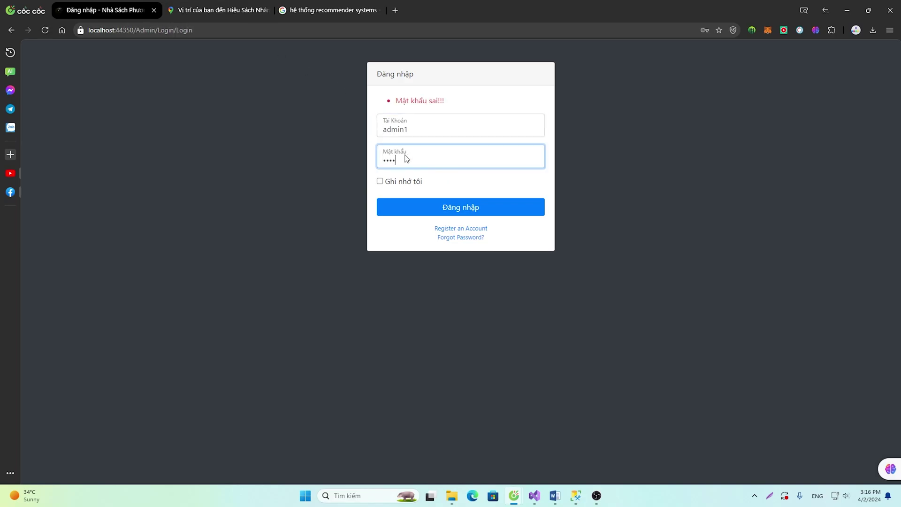
text(•)
key(Return)
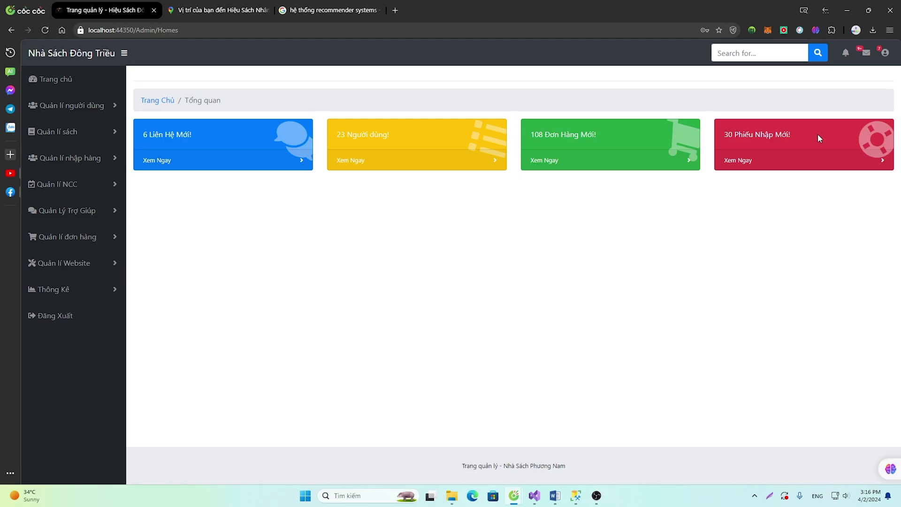
Reply to the first new contact message, 'Web rất đẹp, siêu phẩm web', and return to the dashboard
click(252, 169)
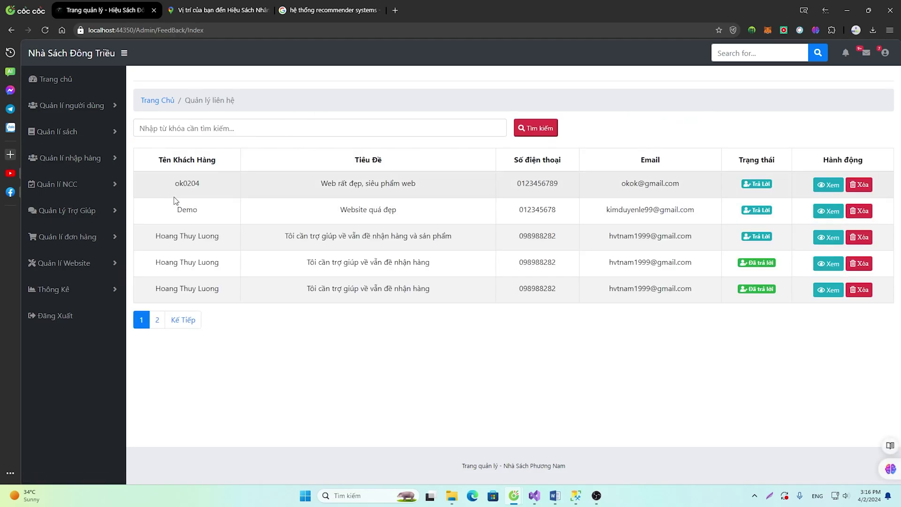
drag(154, 185, 207, 190)
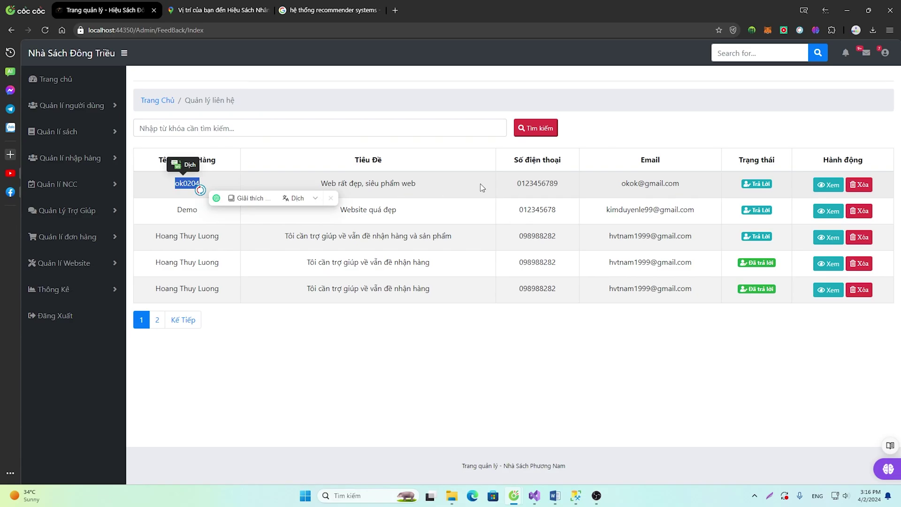
click(756, 183)
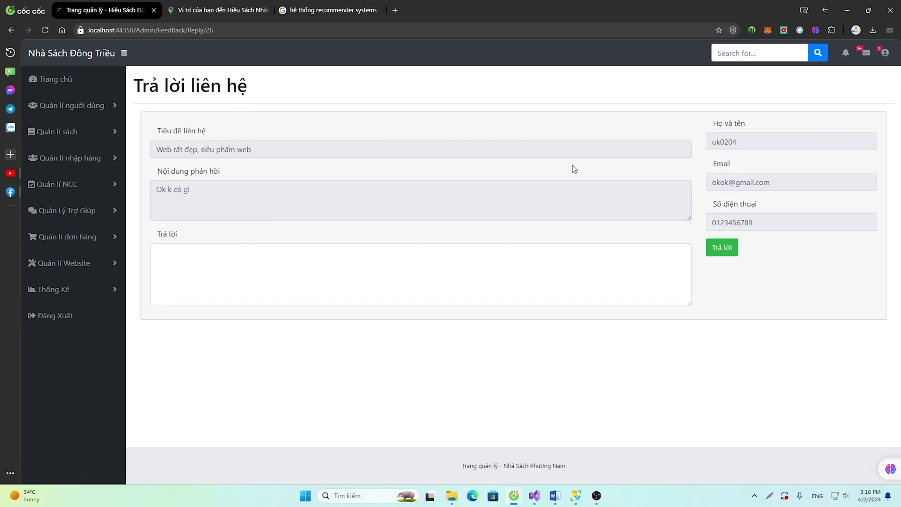
click(203, 257)
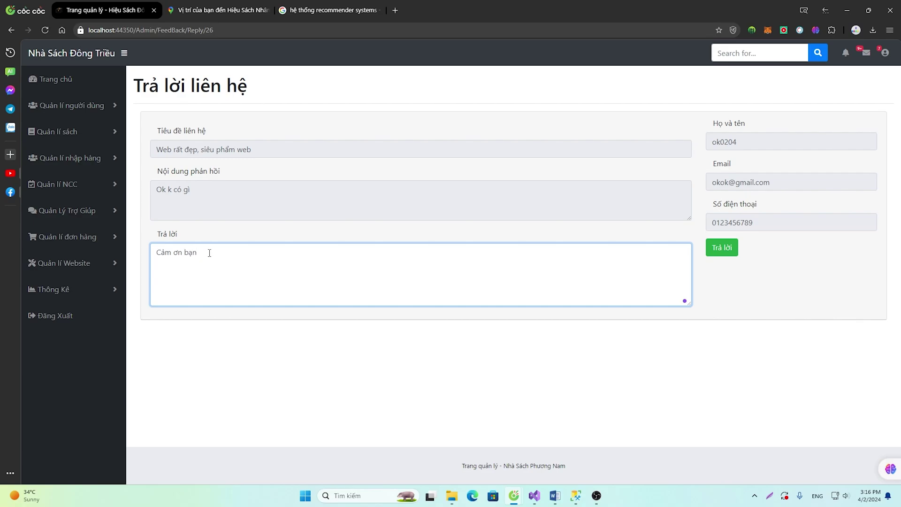
click(722, 248)
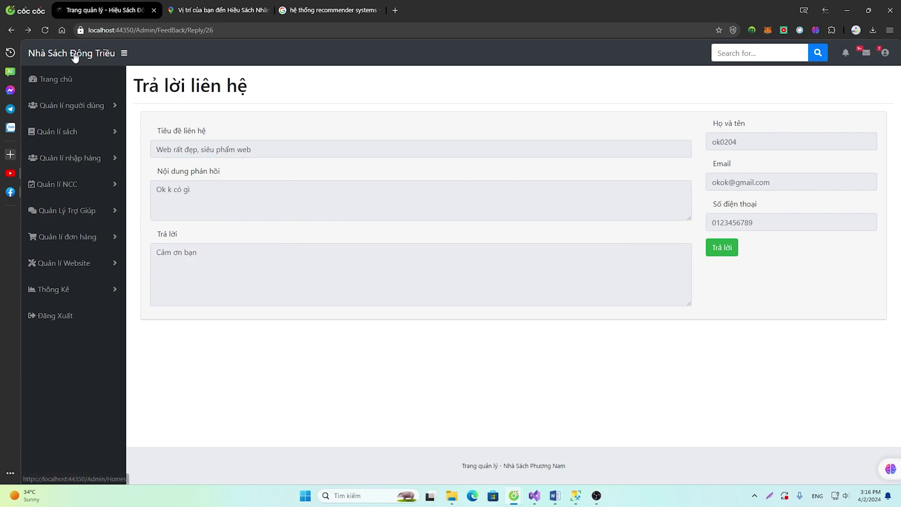
click(68, 56)
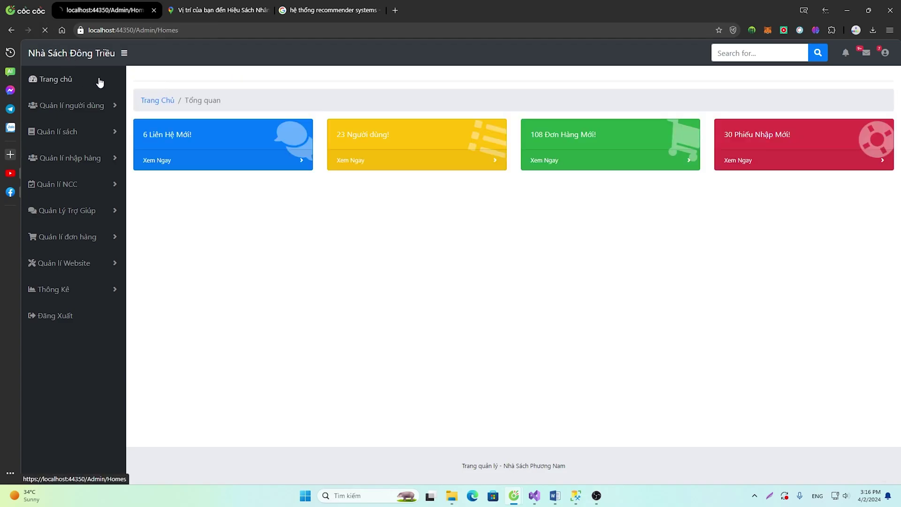
Review the second contact's message titled 'Website quá đẹp', then go back to the admin overview
click(223, 155)
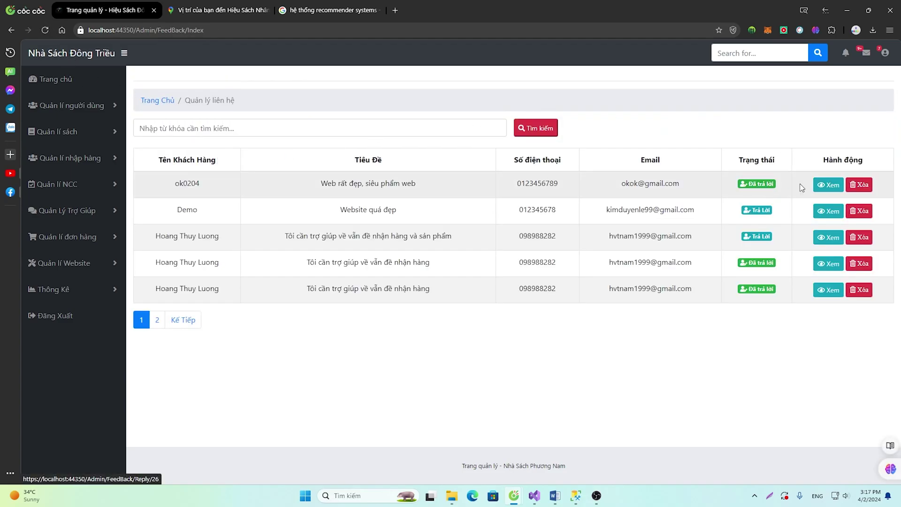
click(827, 211)
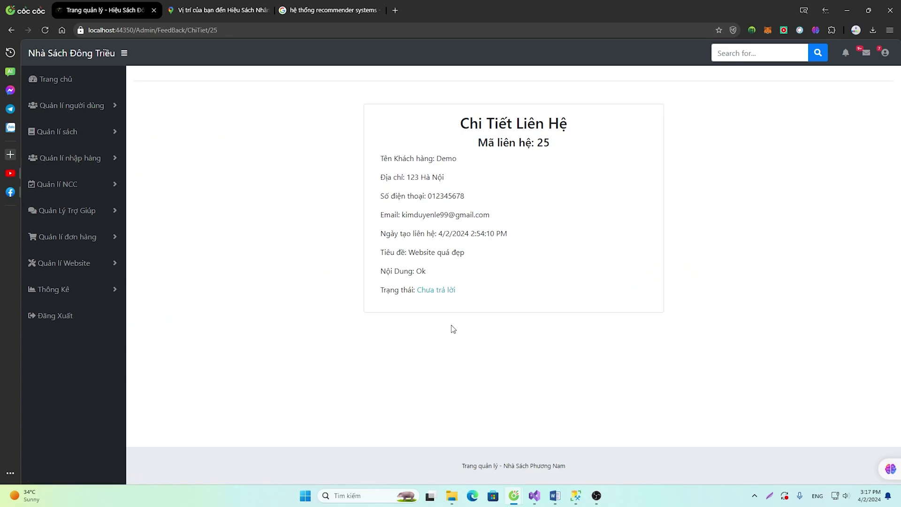
drag(473, 262, 378, 252)
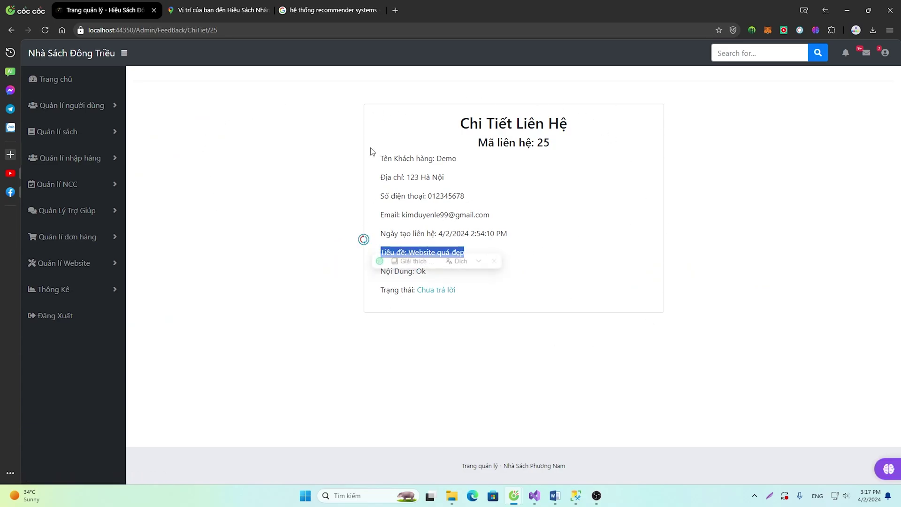
click(500, 216)
key(alt+Left)
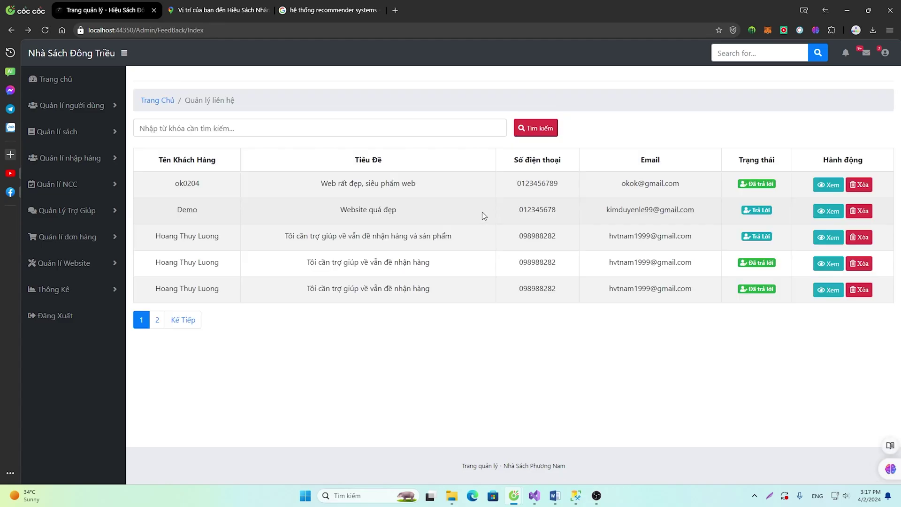
click(86, 57)
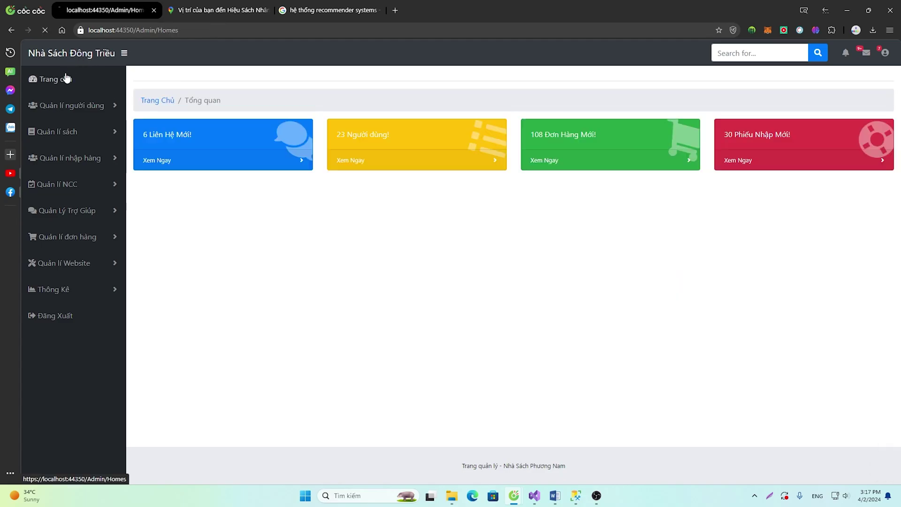
Browse the dashboard's users, new orders and new import orders pages, including the first user's edit page
click(395, 164)
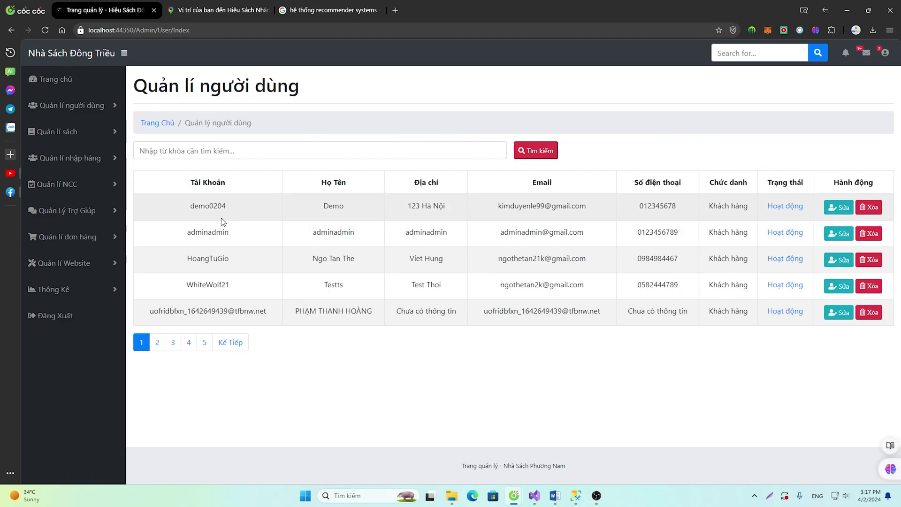
drag(231, 207, 805, 326)
click(839, 207)
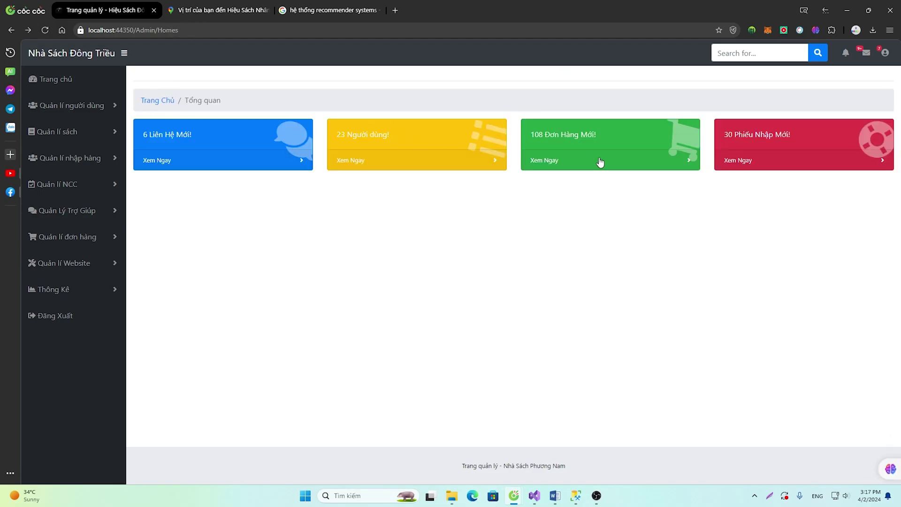
click(595, 161)
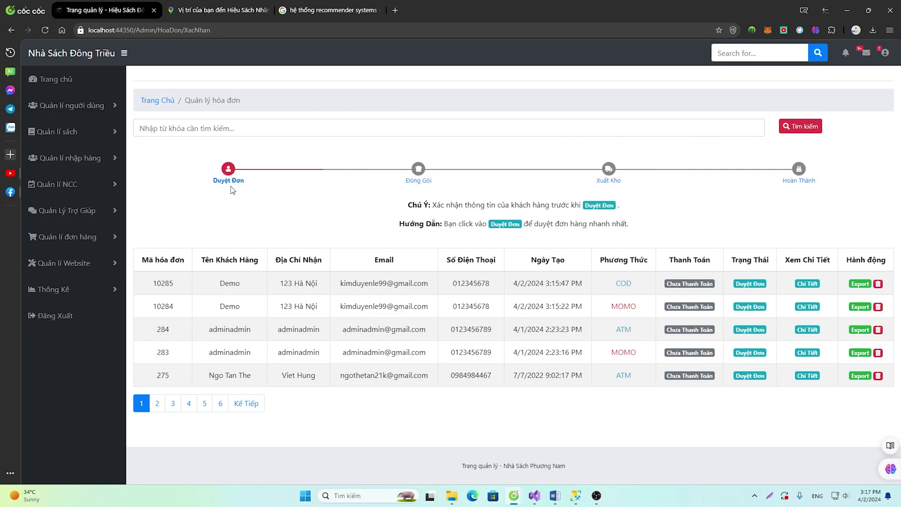
key(alt+Left)
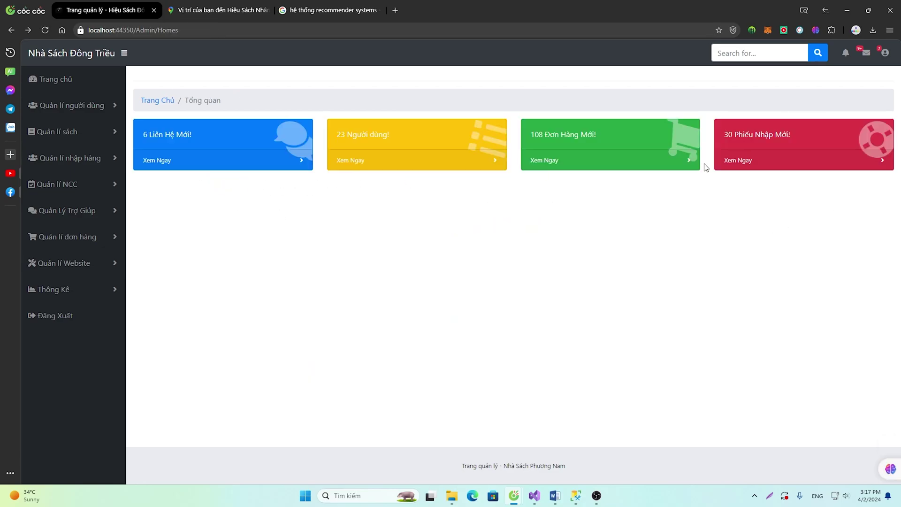
click(829, 152)
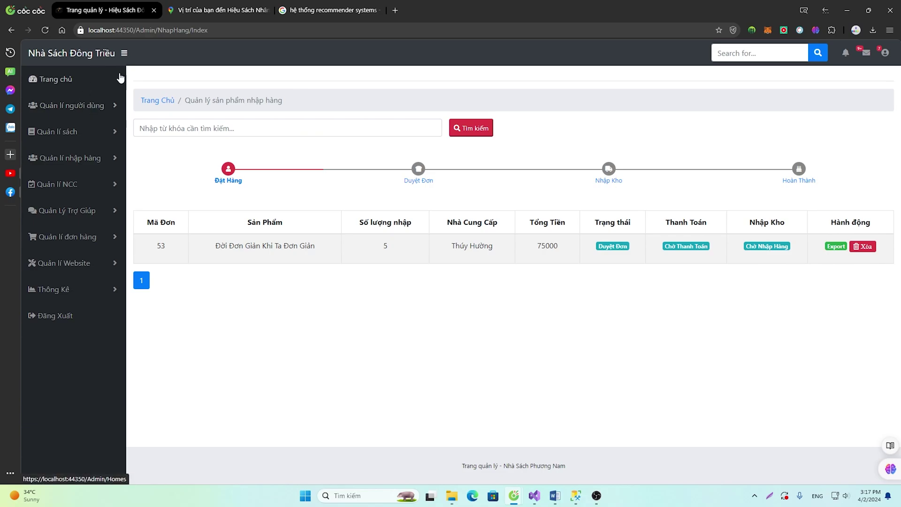
click(87, 78)
View the Thêm mới quản trị viên form's job title choices, then the full user list
click(102, 106)
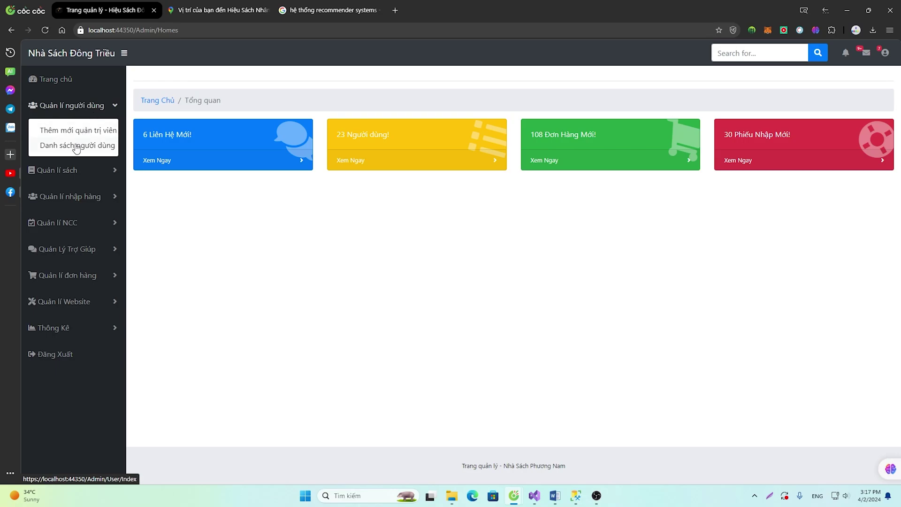
click(81, 131)
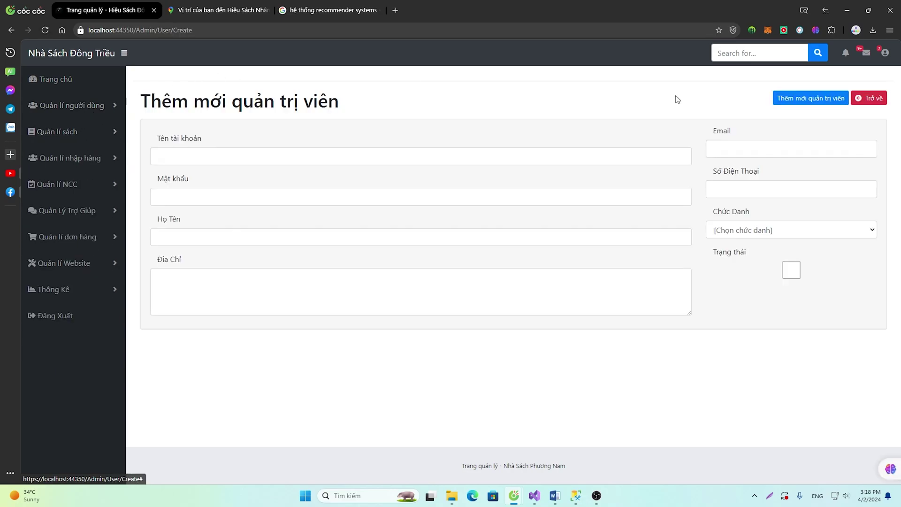
click(795, 234)
click(781, 246)
click(70, 105)
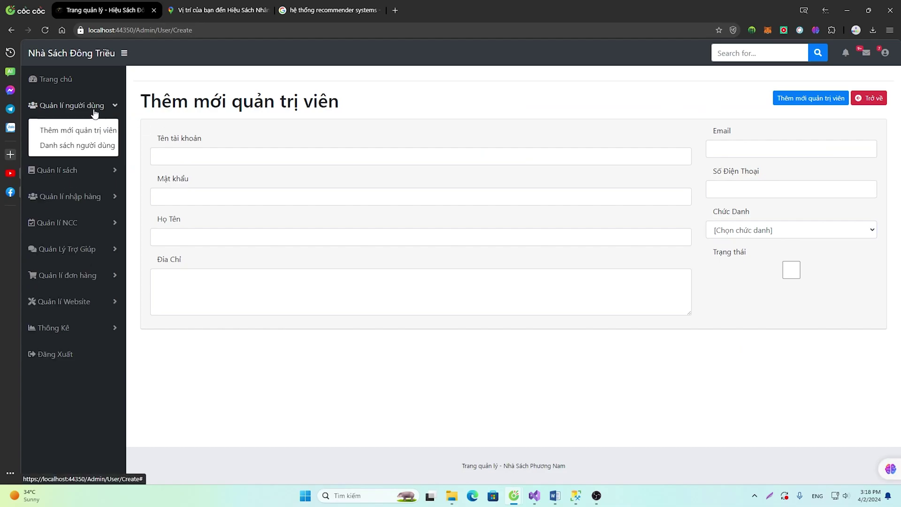
click(79, 145)
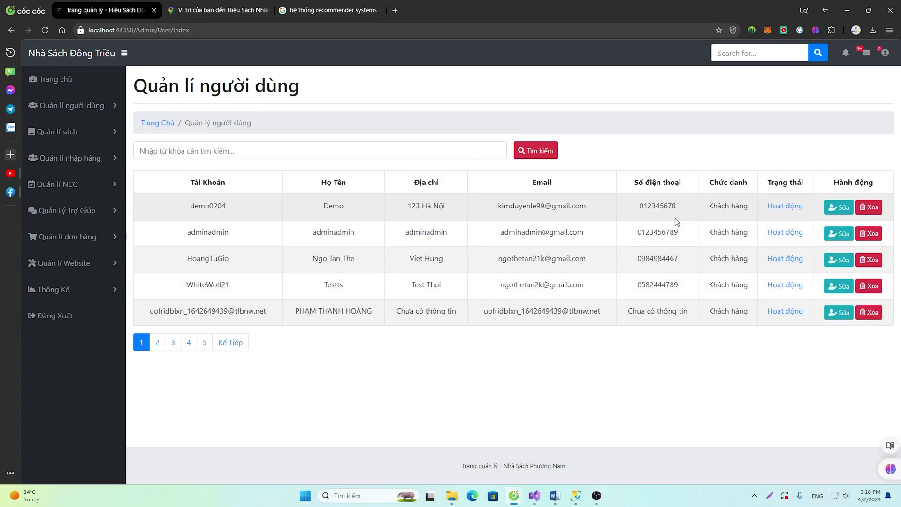
Open the Quản lí sách > Danh sách sản phẩm book list
click(82, 106)
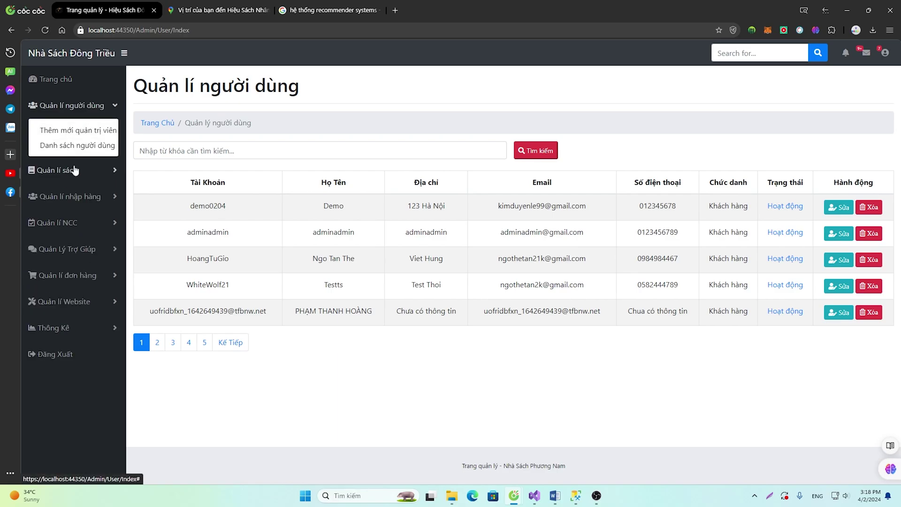
click(72, 171)
click(85, 162)
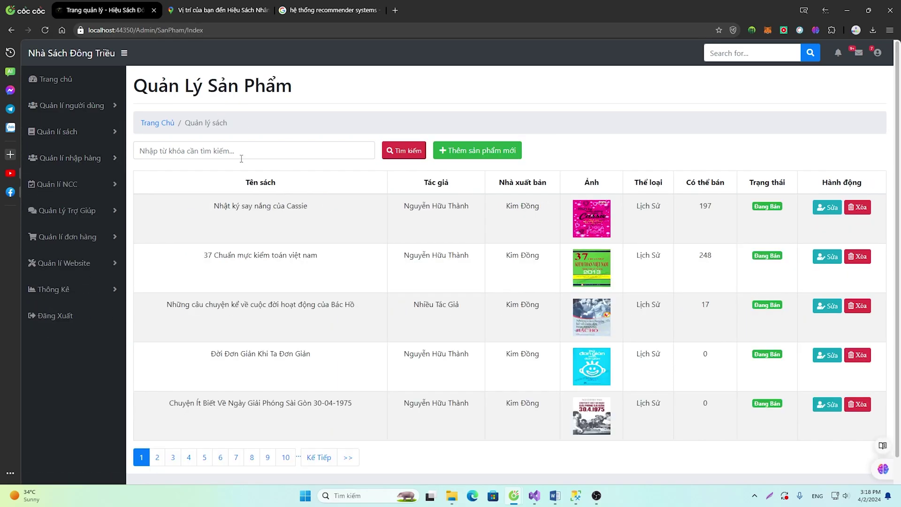
Scan the book list, then open the Danh sách thể loại genre list
scroll(403, 226, down, 1)
scroll(731, 247, up, 1)
scroll(291, 253, down, 1)
scroll(292, 254, up, 1)
click(89, 133)
click(70, 169)
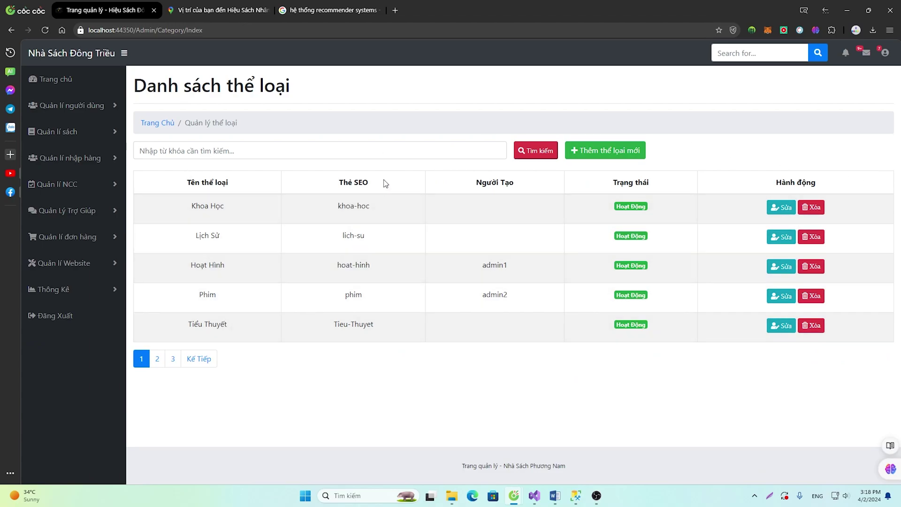
Highlight the Thẻ SEO column heading, then go to the Quản Lý Kho stock page
drag(384, 183, 337, 186)
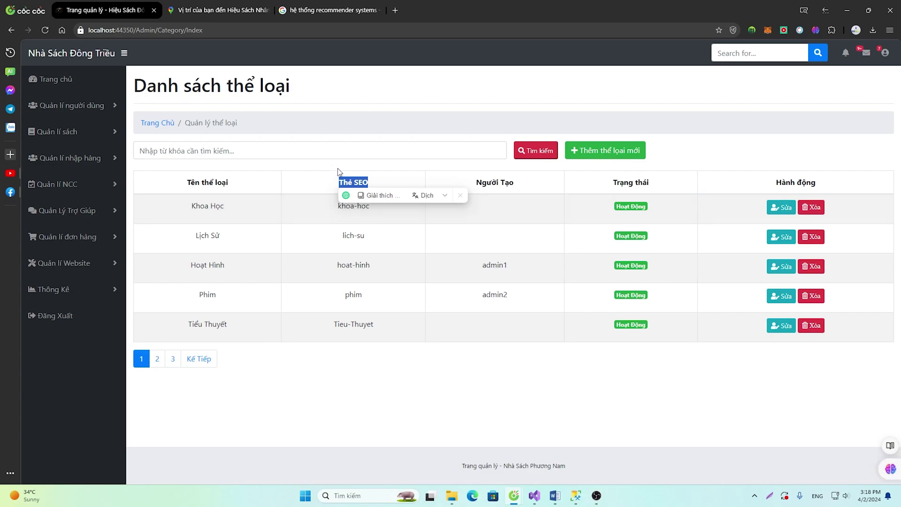
click(363, 180)
drag(370, 183, 339, 182)
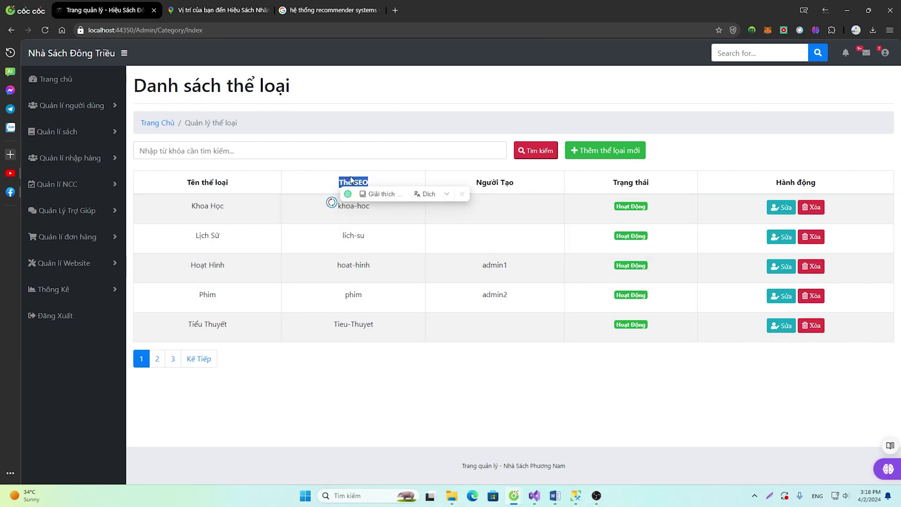
click(356, 180)
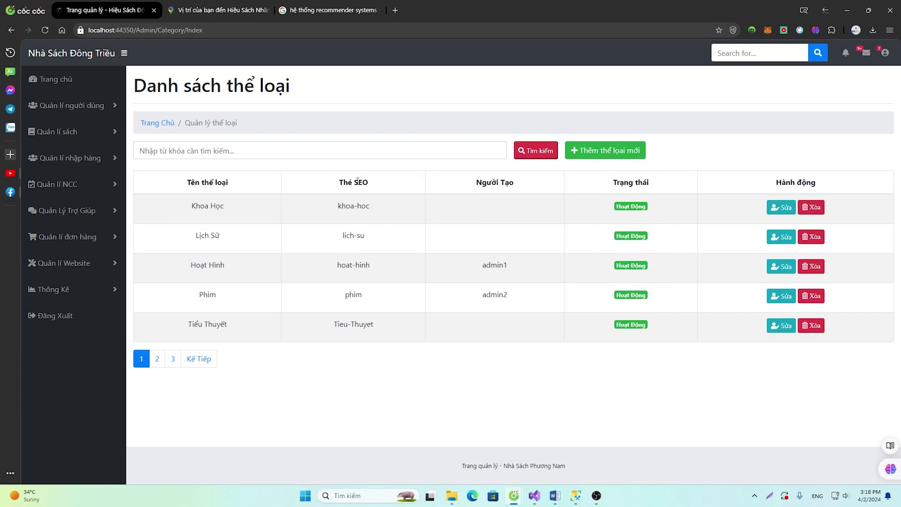
drag(371, 187, 340, 186)
click(89, 133)
click(75, 192)
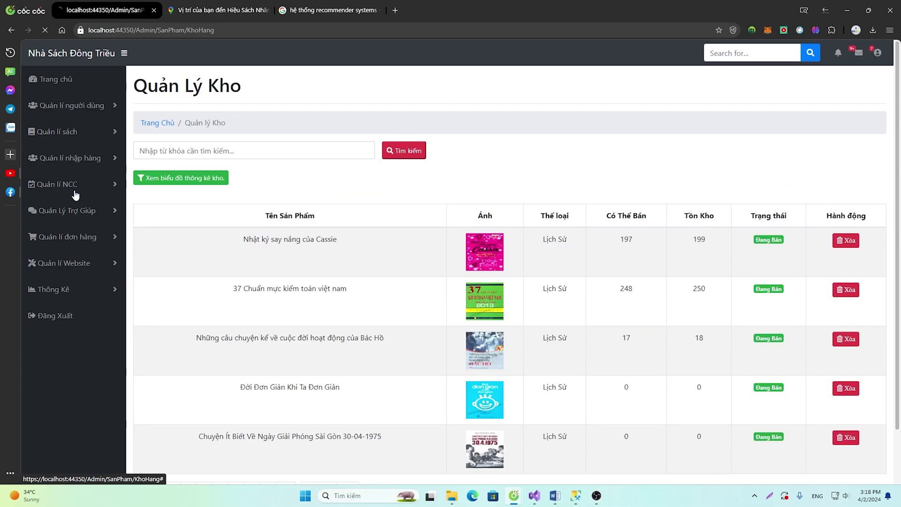
Inspect the warehouse stock list and its statistics chart, reloading the chart once
scroll(362, 217, down, 1)
scroll(825, 190, down, 1)
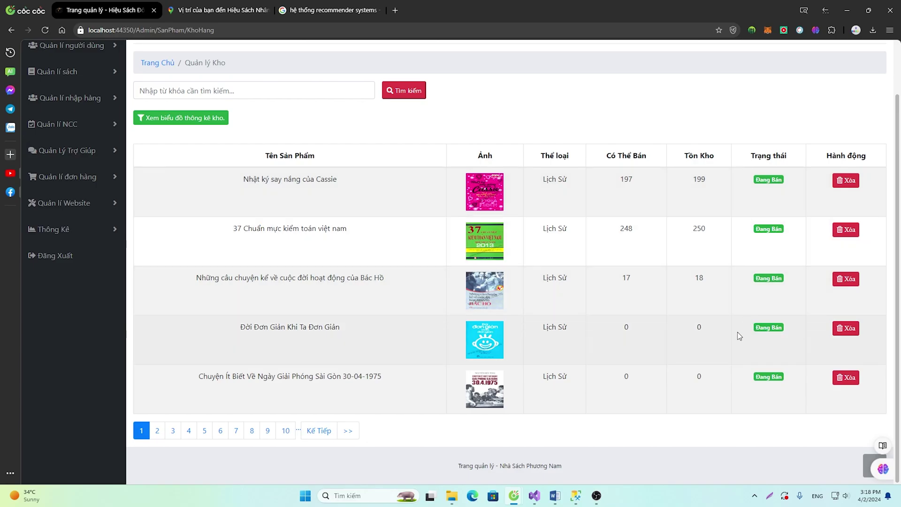
scroll(738, 334, up, 2)
click(199, 178)
scroll(249, 221, down, 1)
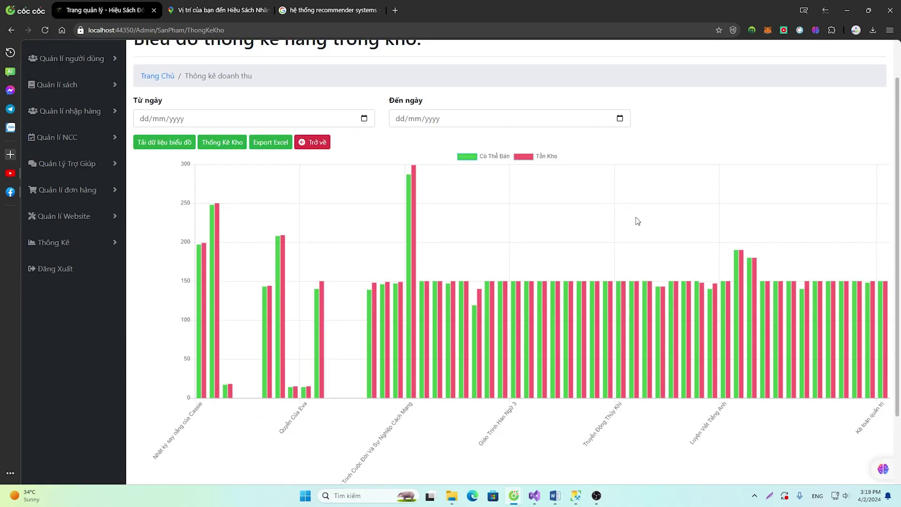
scroll(493, 450, down, 1)
scroll(491, 445, up, 2)
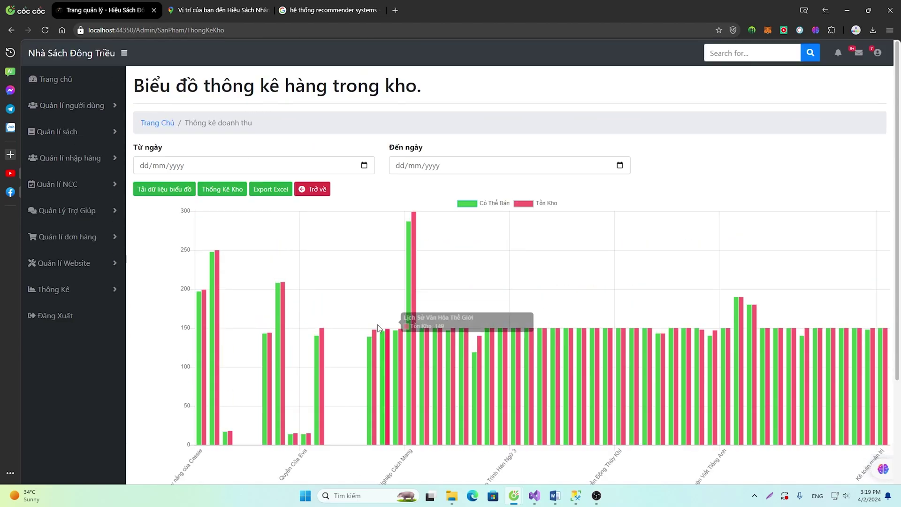
click(222, 194)
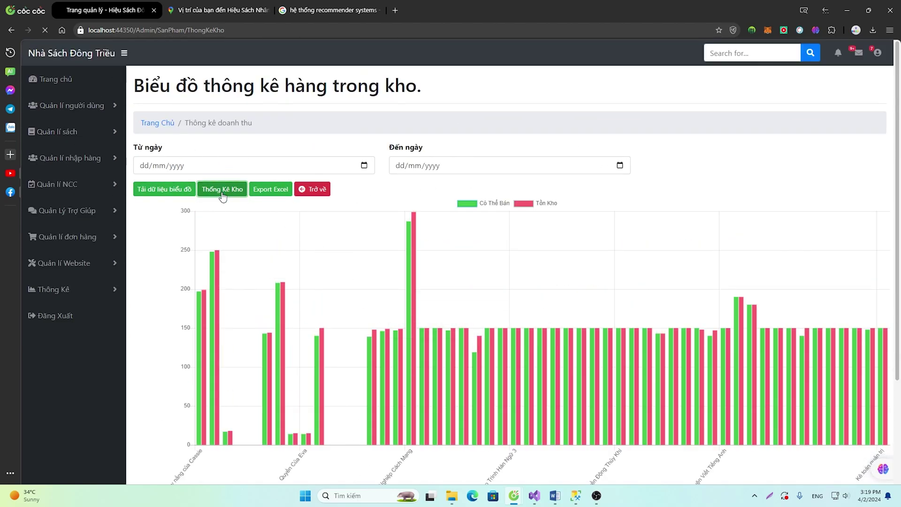
click(313, 189)
scroll(455, 297, down, 2)
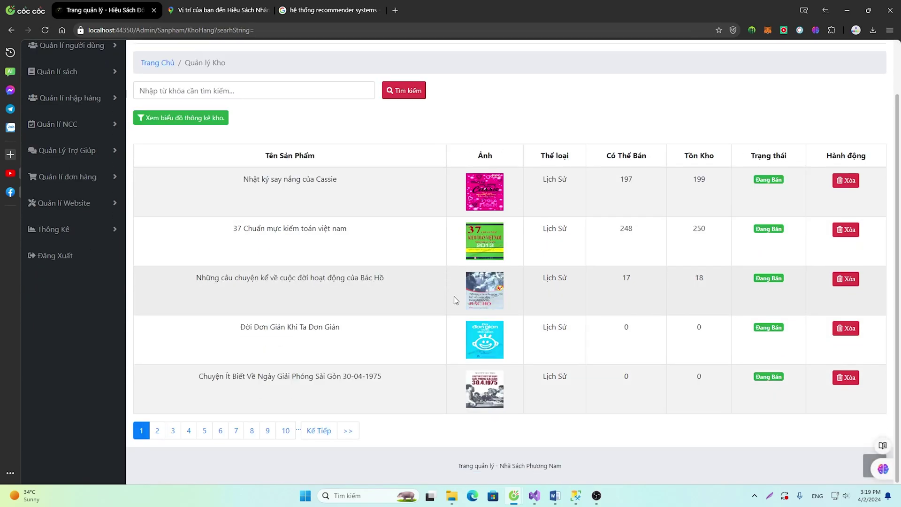
scroll(454, 297, up, 2)
Filter the import section's product page to show only out-of-stock books with Lọc Sách Hết Hàng
click(96, 159)
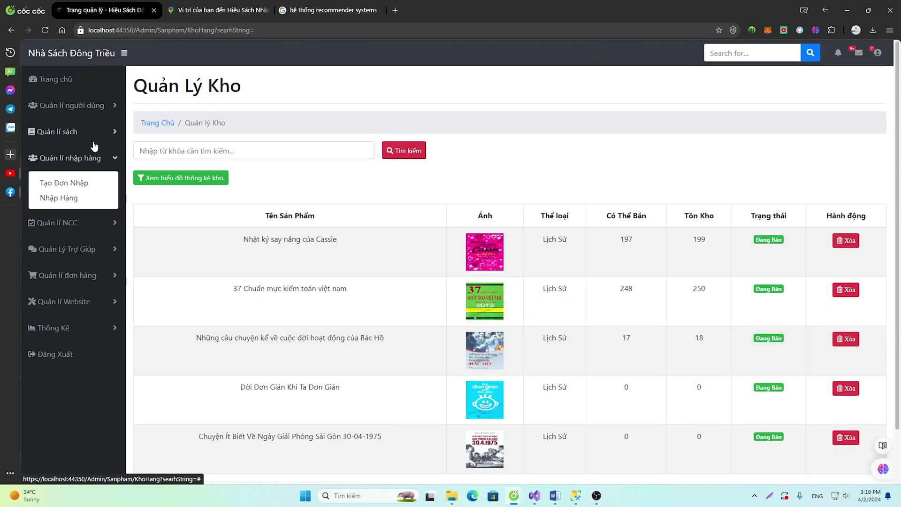
click(93, 134)
click(70, 212)
click(70, 190)
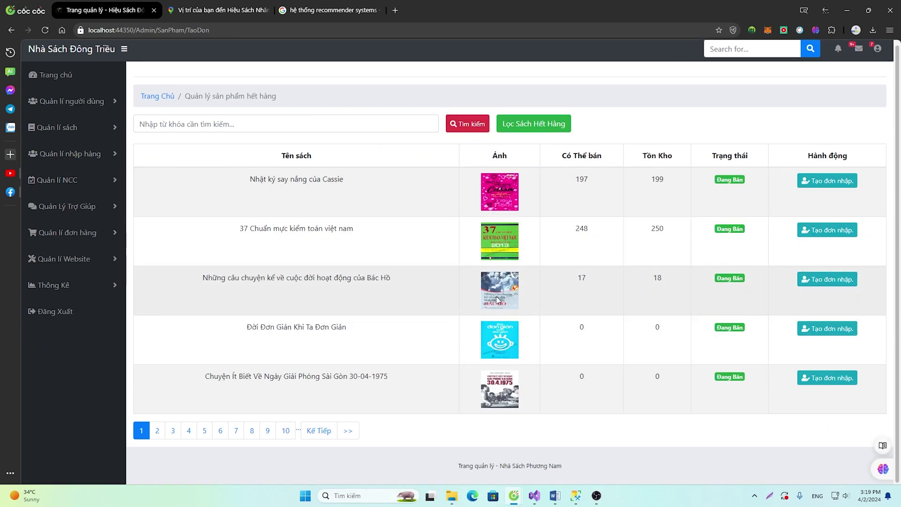
click(511, 134)
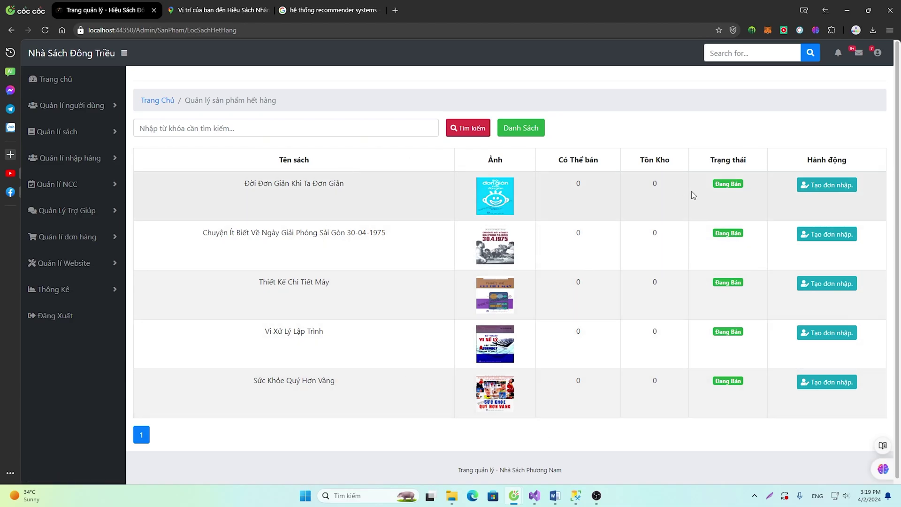
Open the import order list under Quản lí nhập hàng
click(89, 158)
click(84, 222)
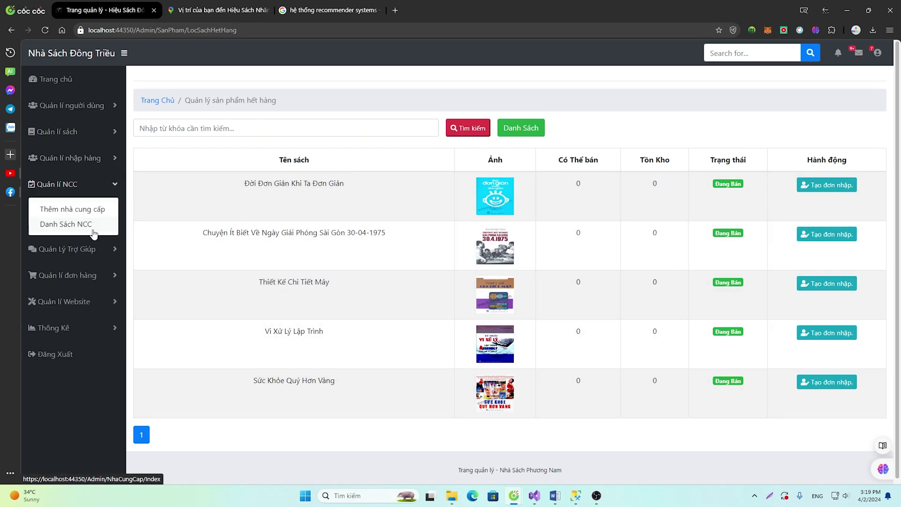
click(89, 157)
click(74, 197)
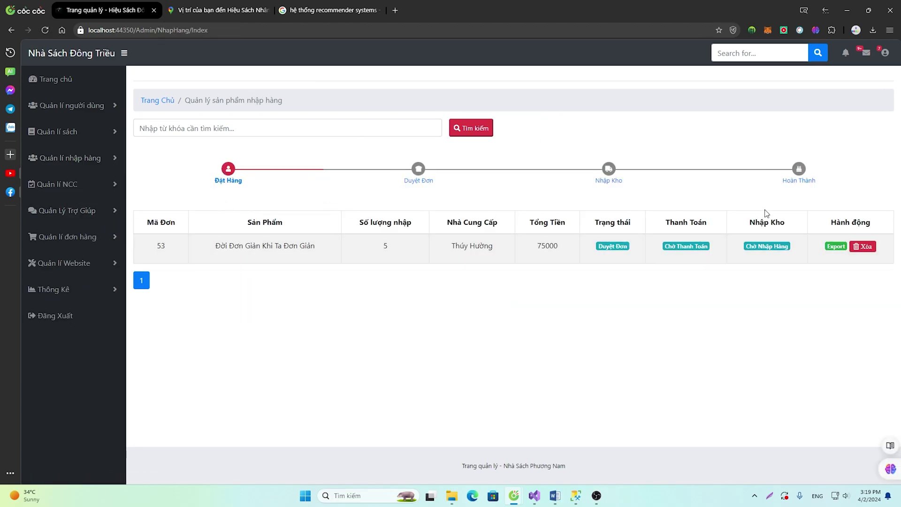
Look at the customer contact messages and the add-new-supplier form
click(66, 210)
click(61, 237)
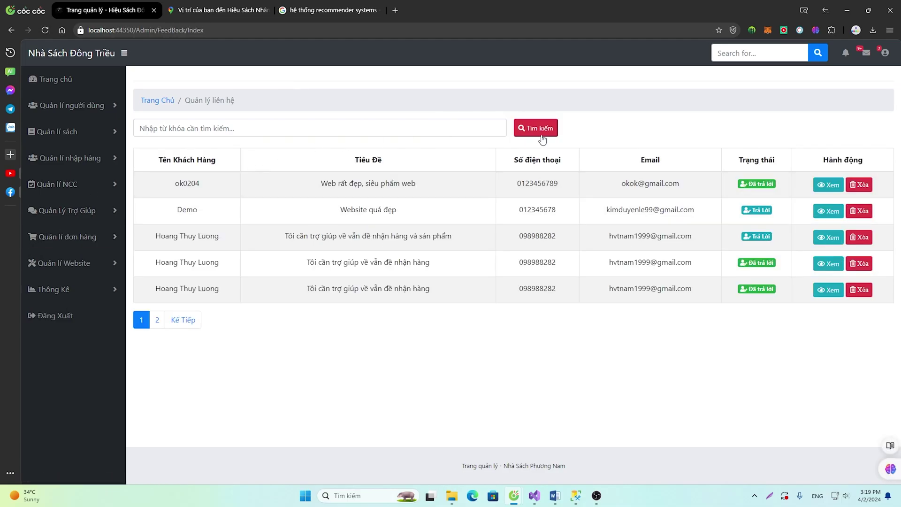
click(65, 185)
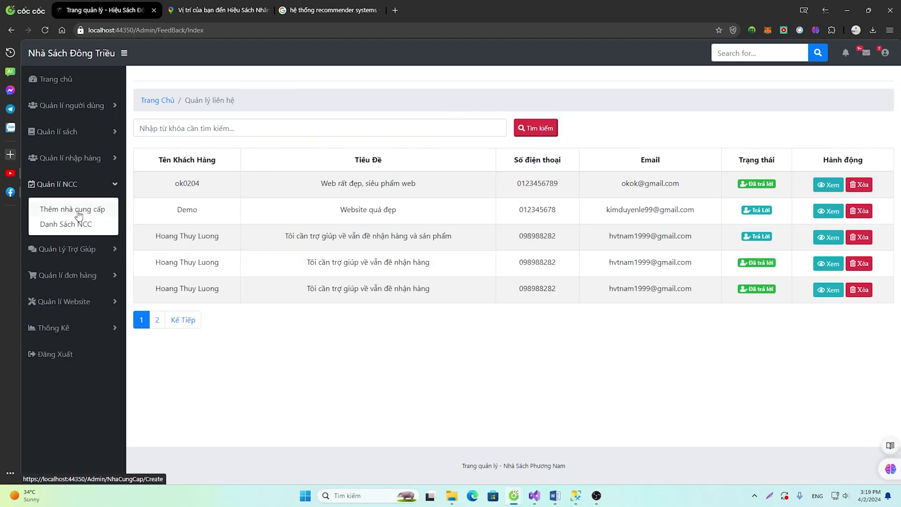
click(76, 211)
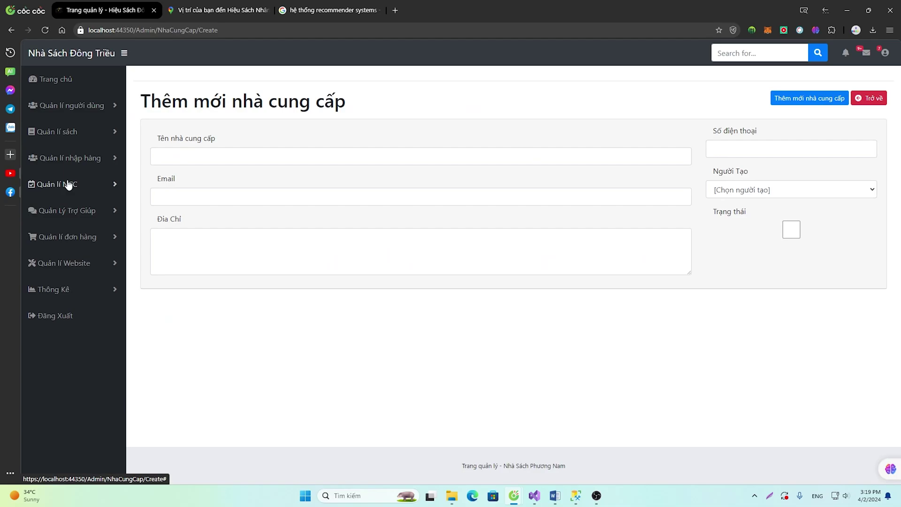
Lock supplier Hà Anh Store by unticking Trạng thái and saving the update
click(68, 185)
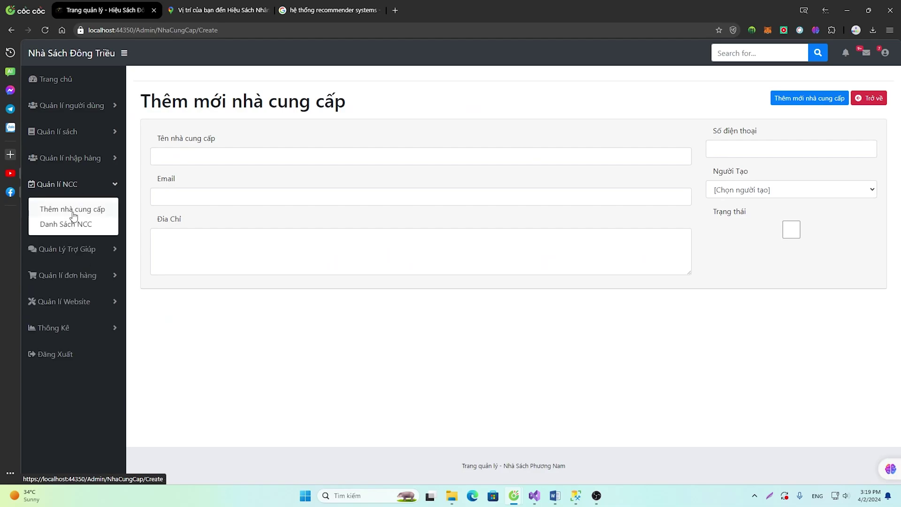
click(70, 220)
drag(204, 206, 160, 207)
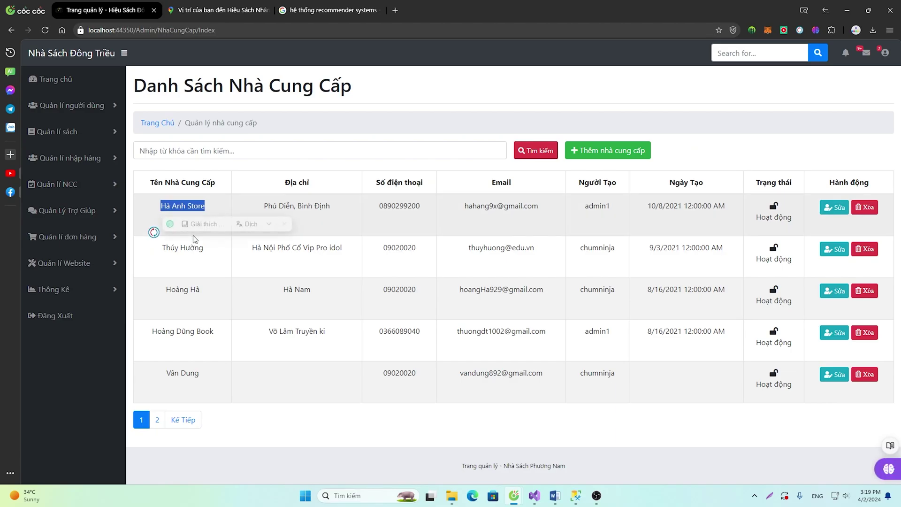
drag(203, 247, 175, 253)
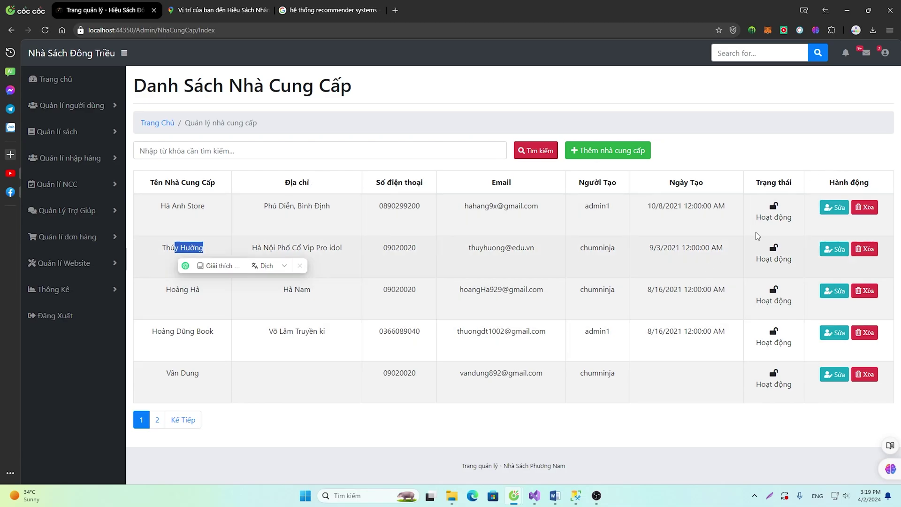
click(828, 207)
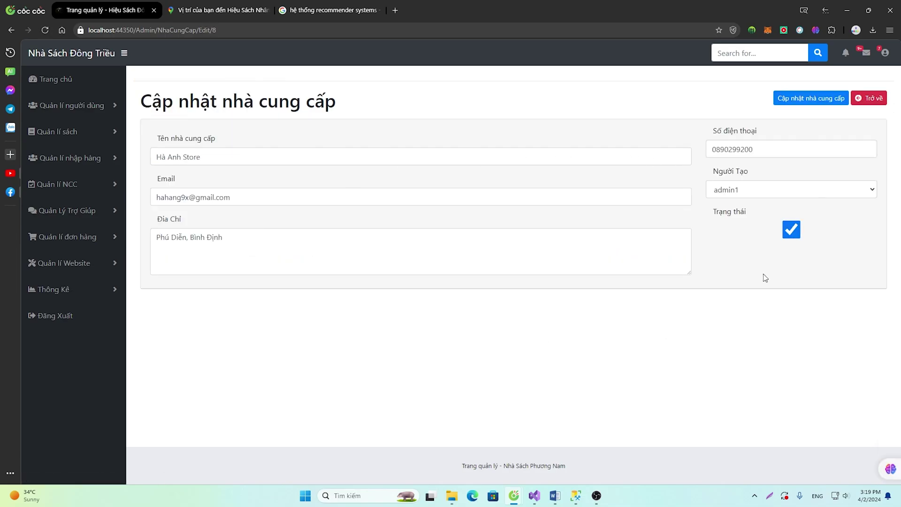
click(791, 230)
click(812, 98)
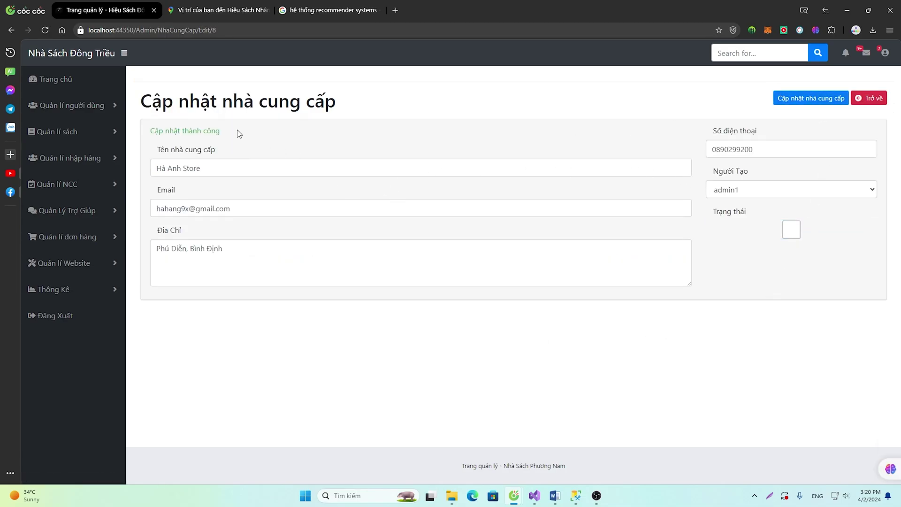
drag(239, 134, 155, 131)
Confirm Hà Anh Store shows Đã khóa in the supplier list, then move to order management
click(61, 184)
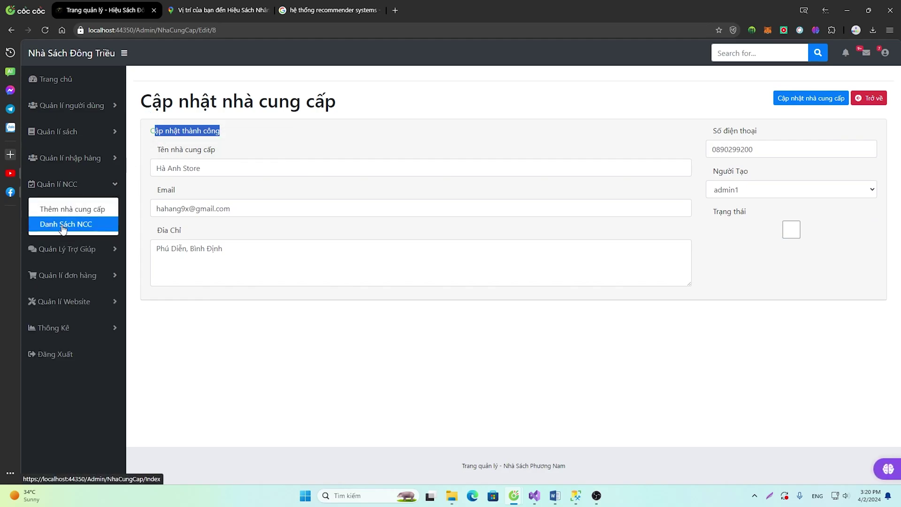
click(63, 225)
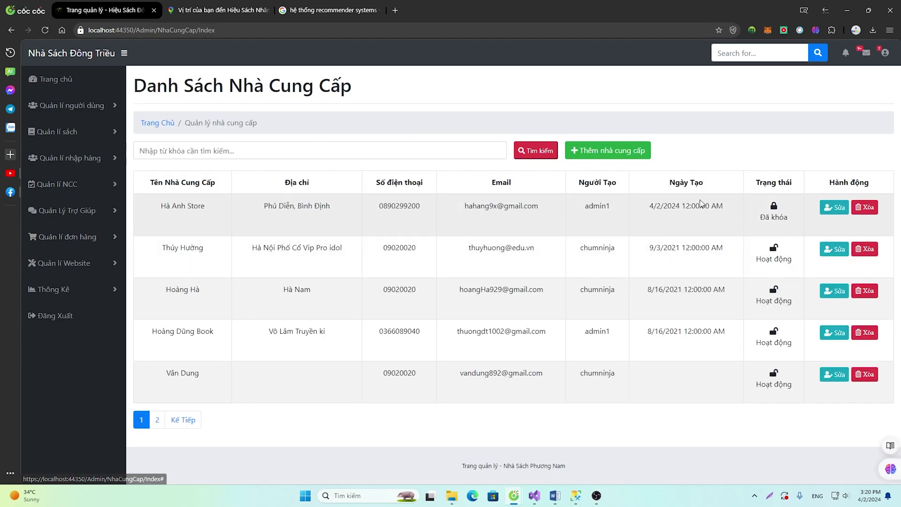
click(58, 239)
Check order 10285's invoice (3 copies) in the new-orders list and approve it with Duyệt Đơn
click(77, 259)
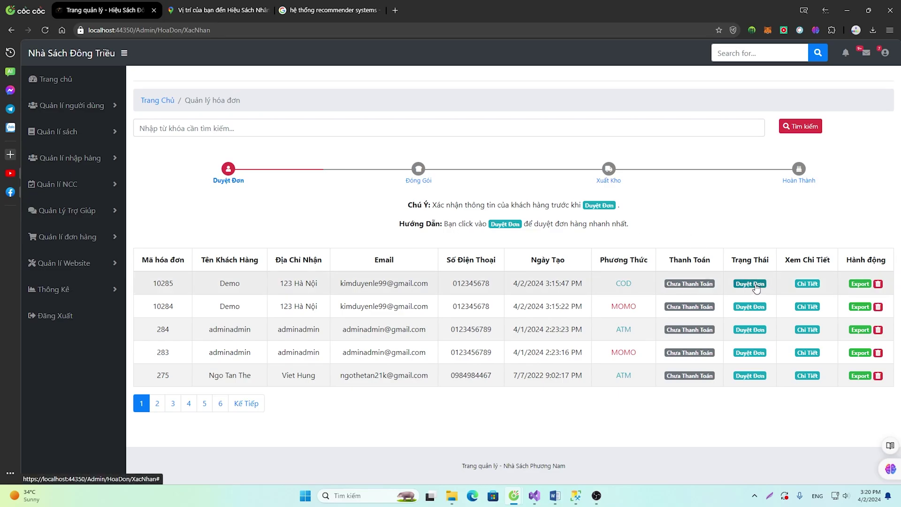
click(807, 284)
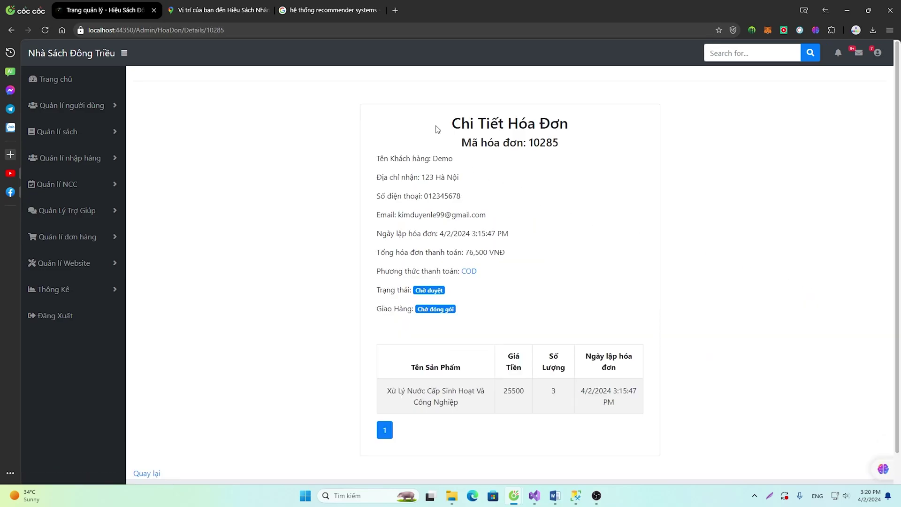
drag(436, 129, 647, 404)
drag(463, 404, 384, 396)
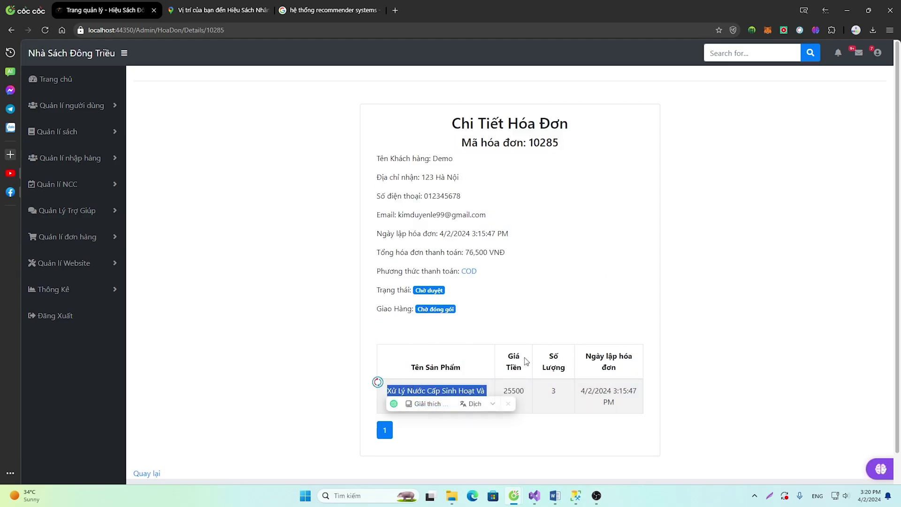
drag(563, 391, 542, 393)
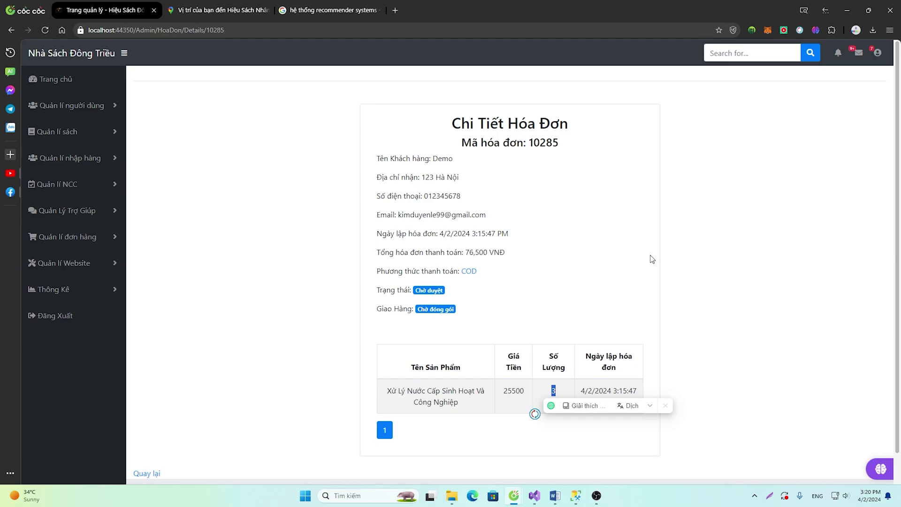
click(392, 428)
click(763, 287)
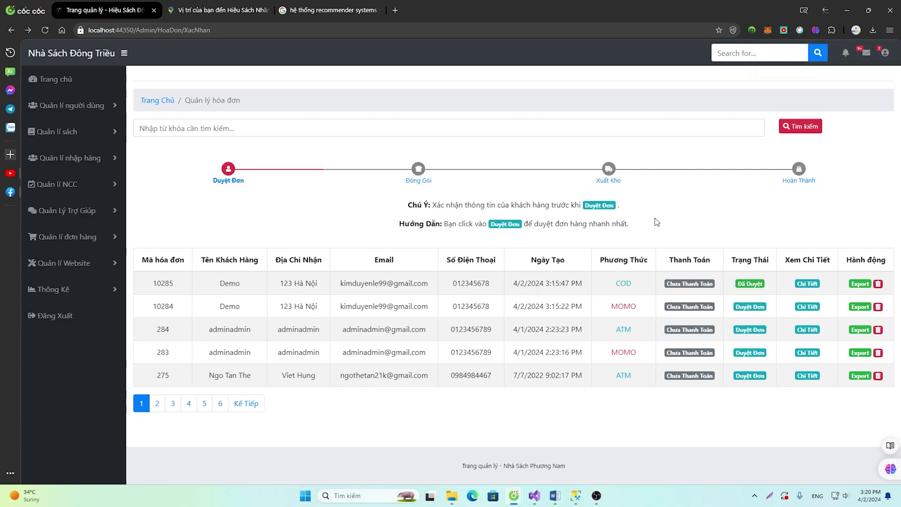
Browse the awaiting-packing list with order 10285, then the dispatch and completed order lists
click(51, 290)
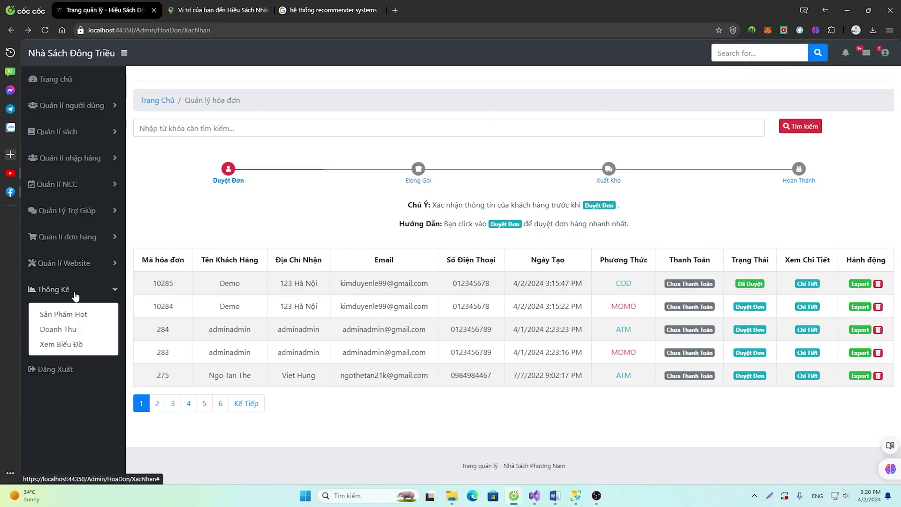
click(71, 263)
click(80, 236)
click(75, 276)
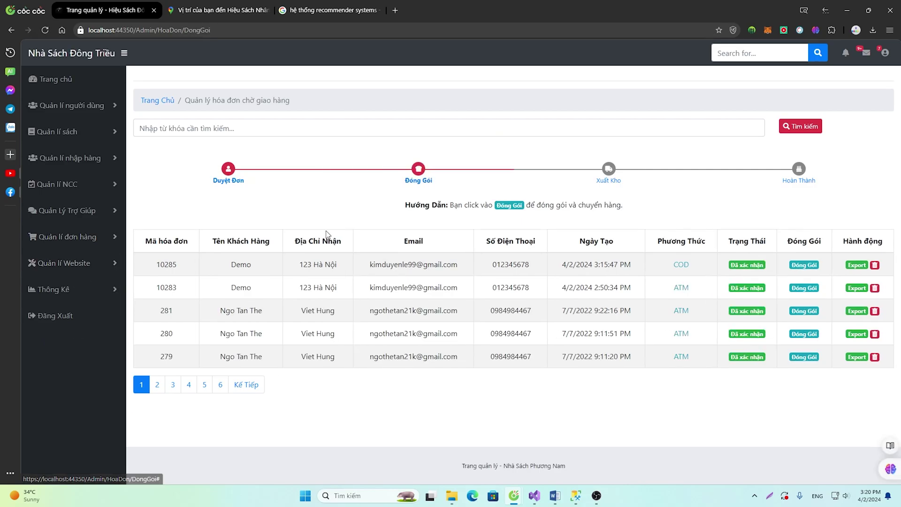
double_click(162, 267)
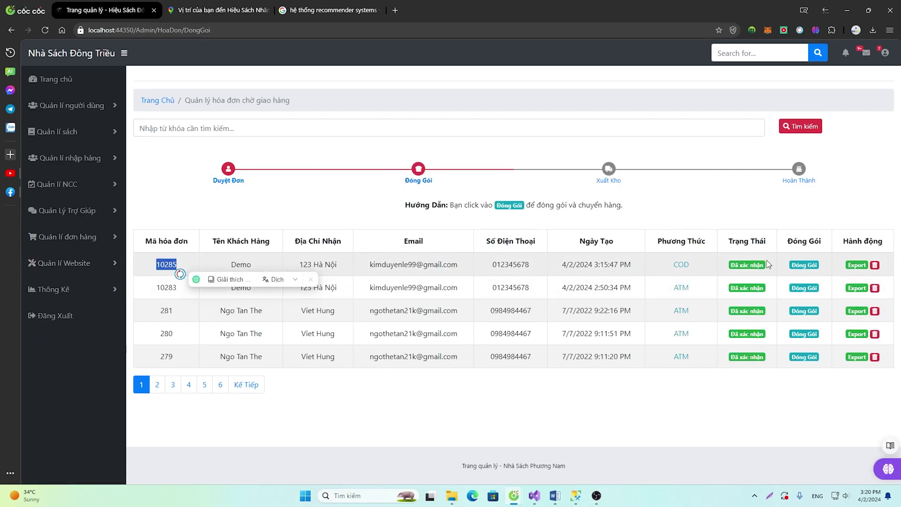
click(804, 264)
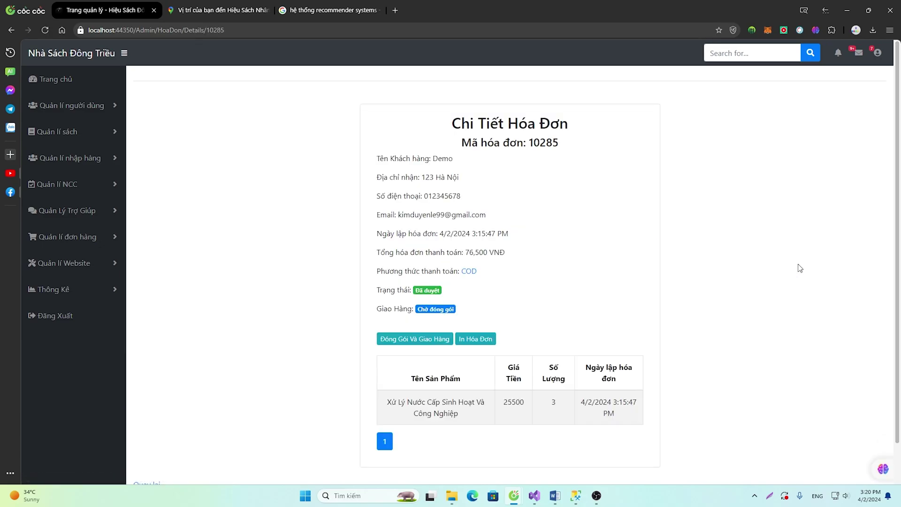
scroll(399, 368, down, 1)
key(alt+Left)
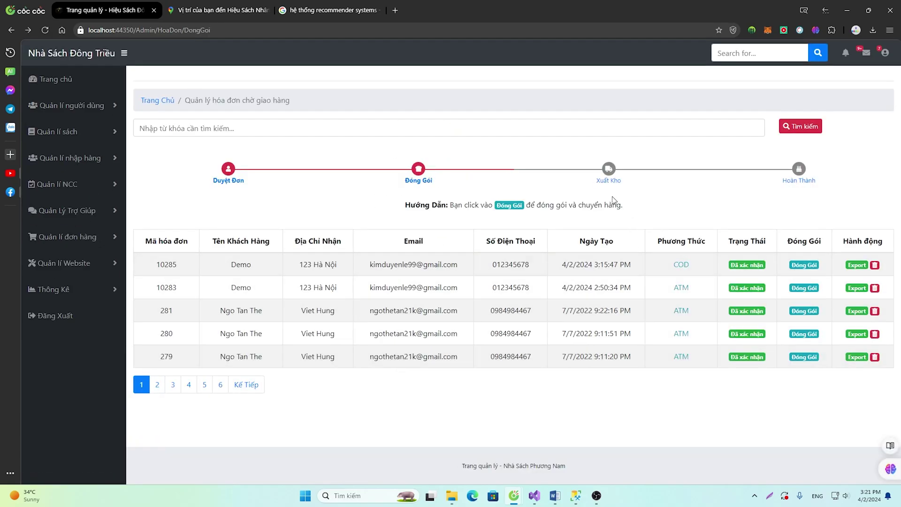
click(609, 175)
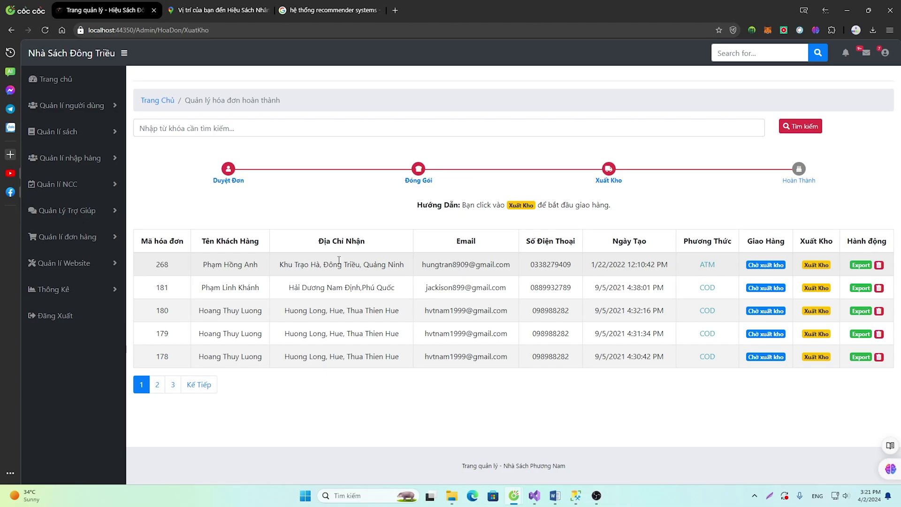
click(799, 173)
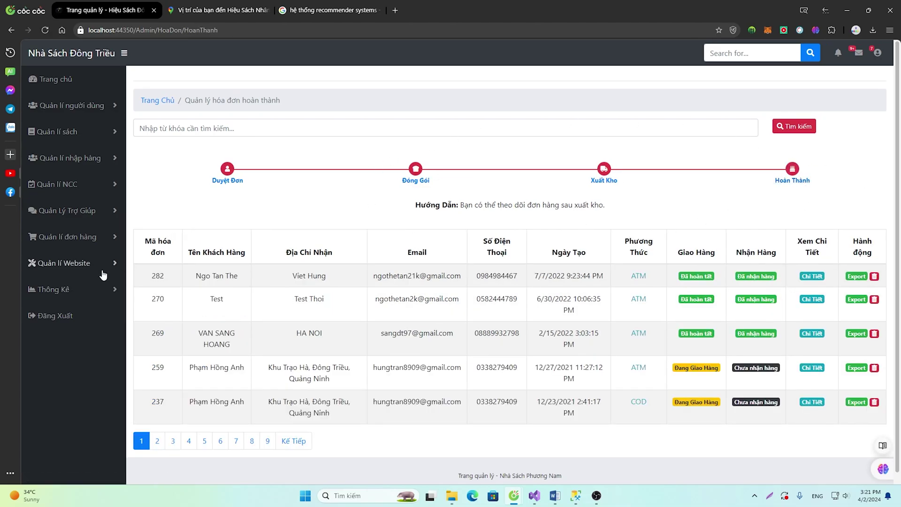
Open Quản lí Website > Quản lý Menu to list menus like Giới Thiệu and Liên Hệ
click(73, 263)
click(77, 238)
click(70, 331)
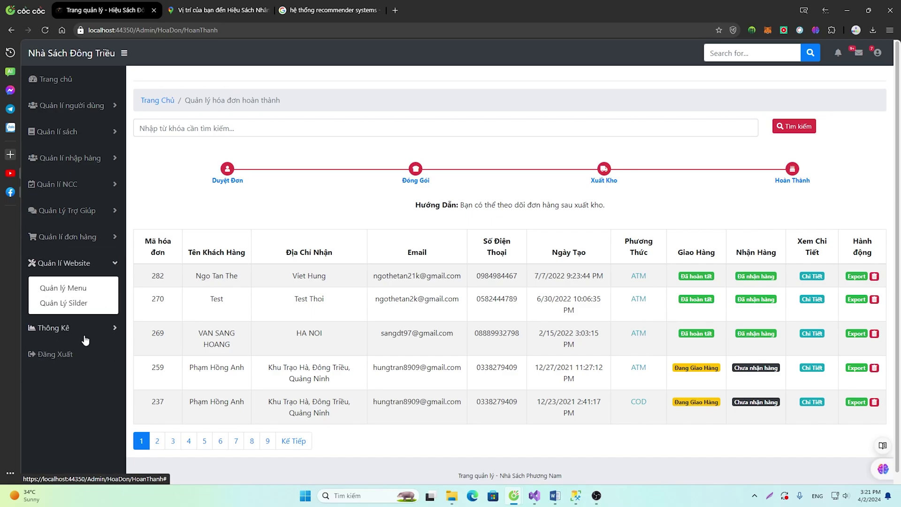
click(76, 288)
click(82, 271)
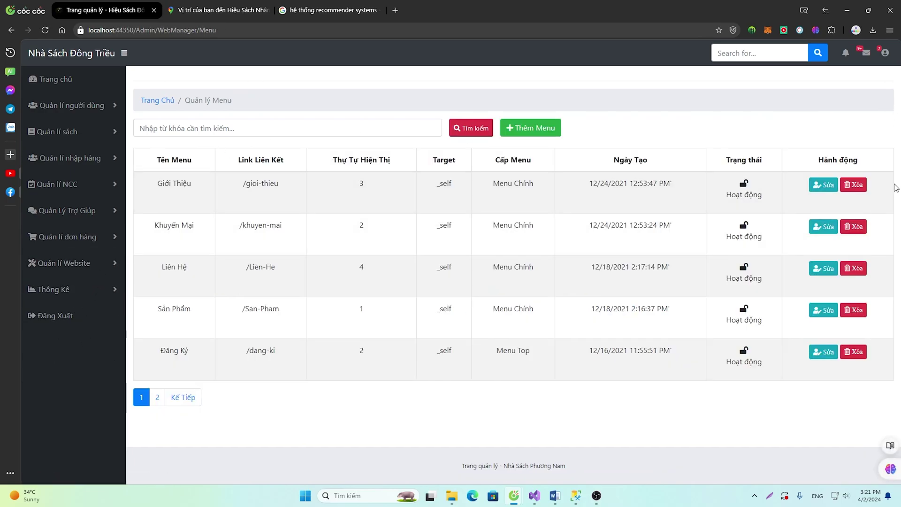
Open the Quản lý Slider page under Quản lí Website, listing banners 6, 5 and 4
click(63, 263)
click(67, 301)
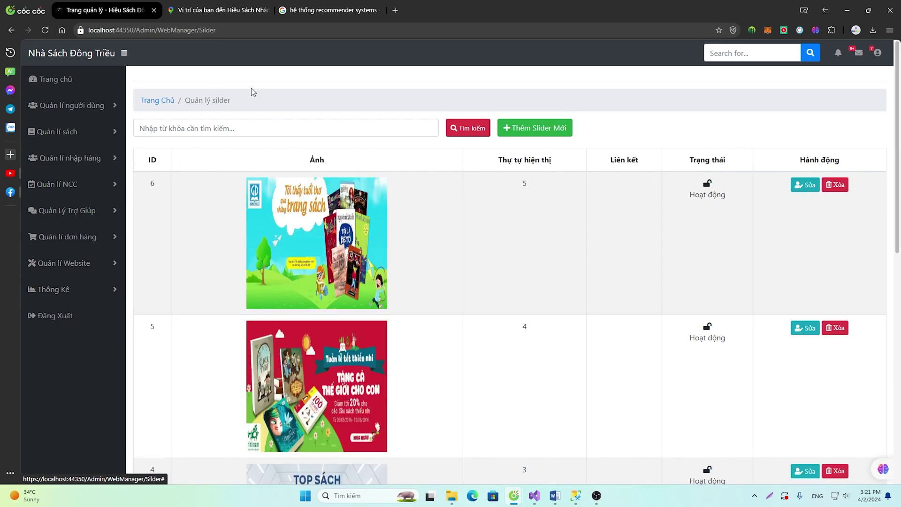
scroll(658, 226, down, 9)
scroll(658, 234, up, 10)
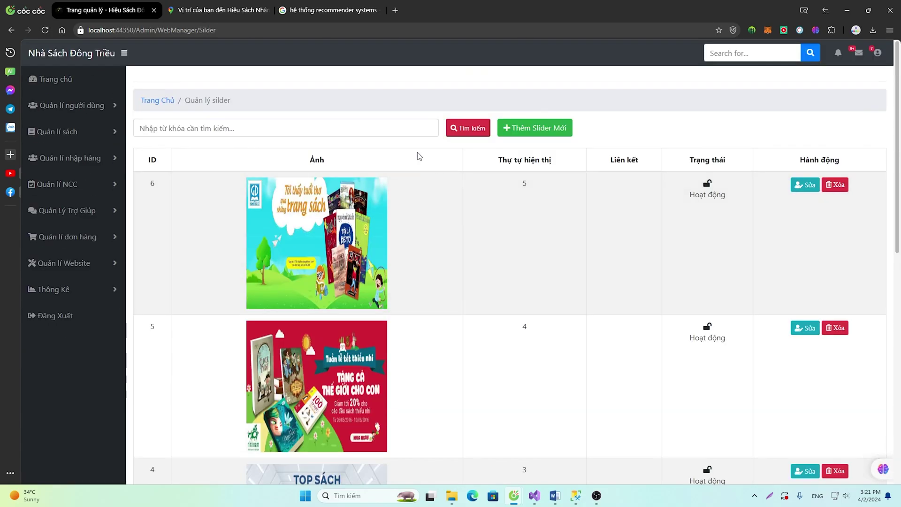
Copy the localhost base address and load the public storefront in a new incognito window
click(154, 30)
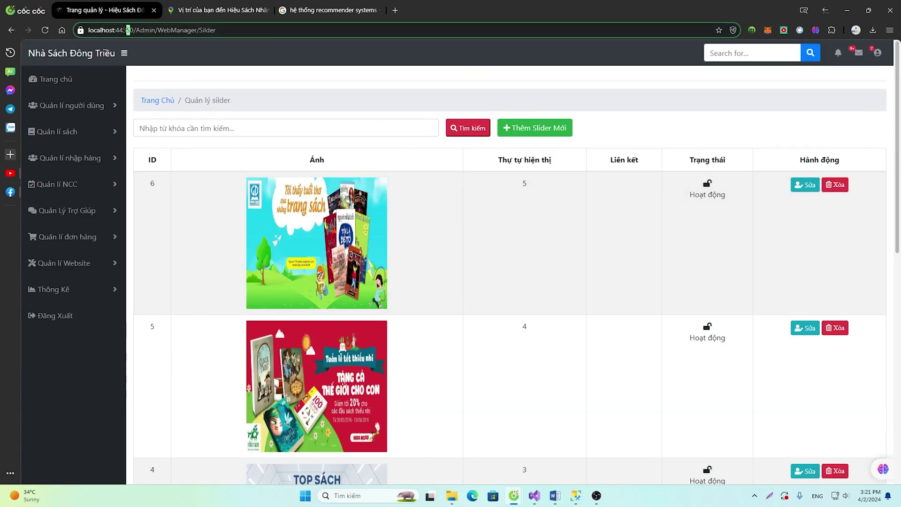
click(155, 30)
key(shift+Home)
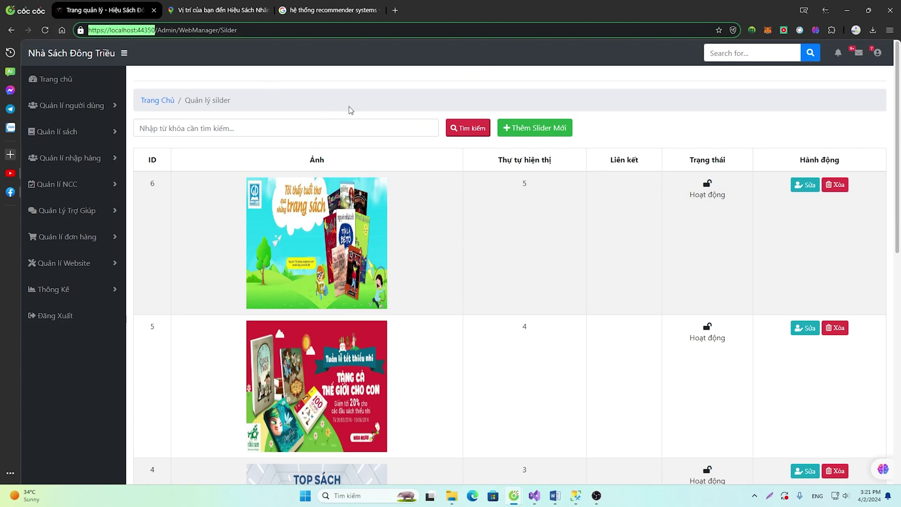
key(ctrl+c)
key(ctrl+shift+n)
key(ctrl+v)
key(Return)
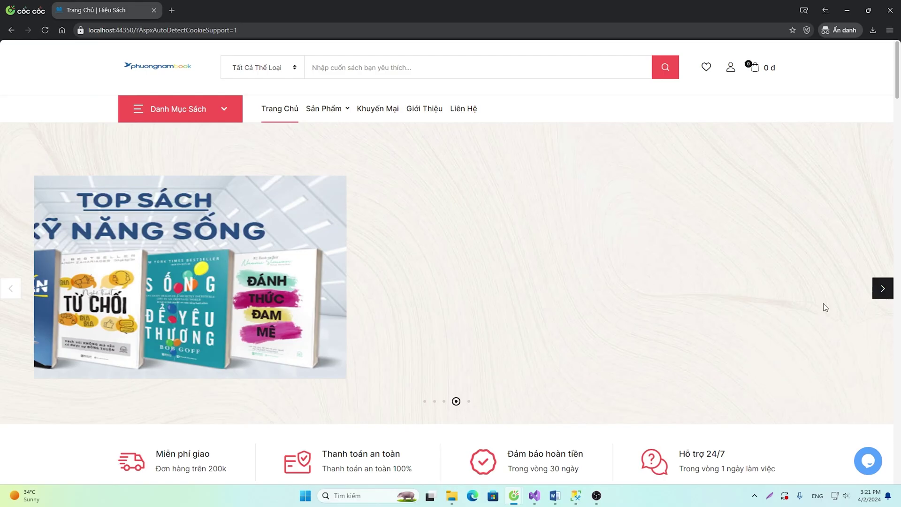
scroll(822, 305, down, 10)
scroll(741, 321, down, 5)
Switch back to the admin window and expand the Quản lí Website and Thống Kê sidebar sections
key(alt+Tab)
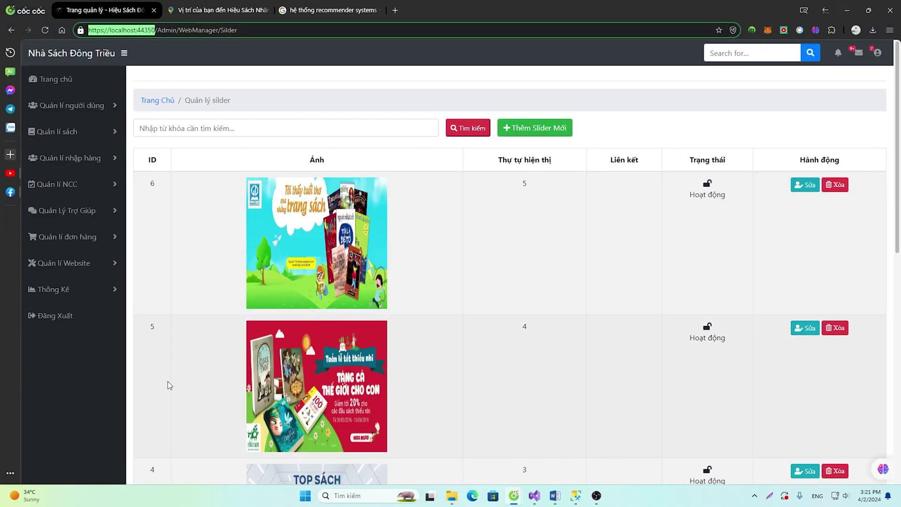
click(77, 265)
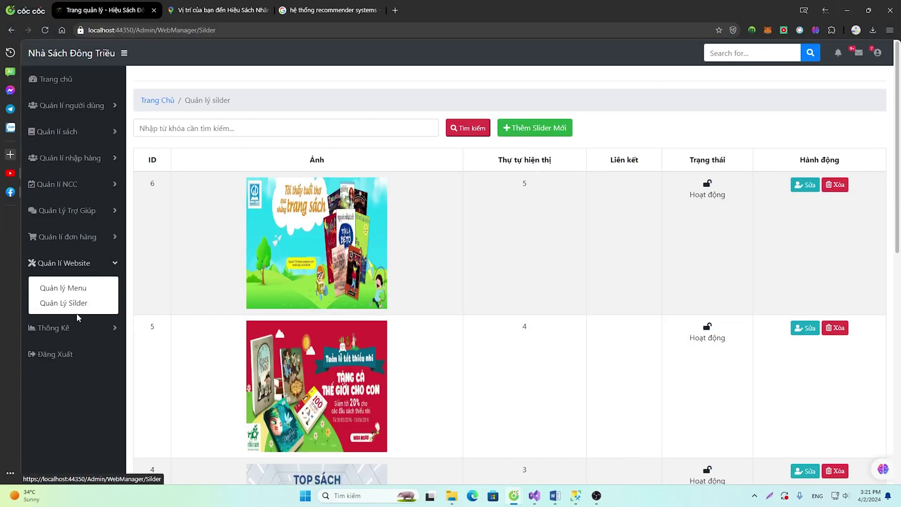
click(75, 328)
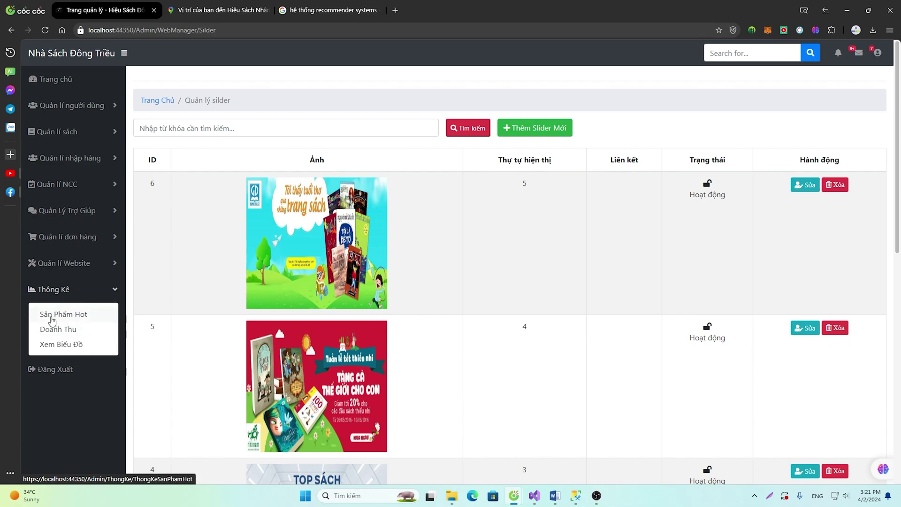
Open the Sản Phẩm Hot statistics, led by Đường thời đại at 26, then bring the storefront forward
click(52, 315)
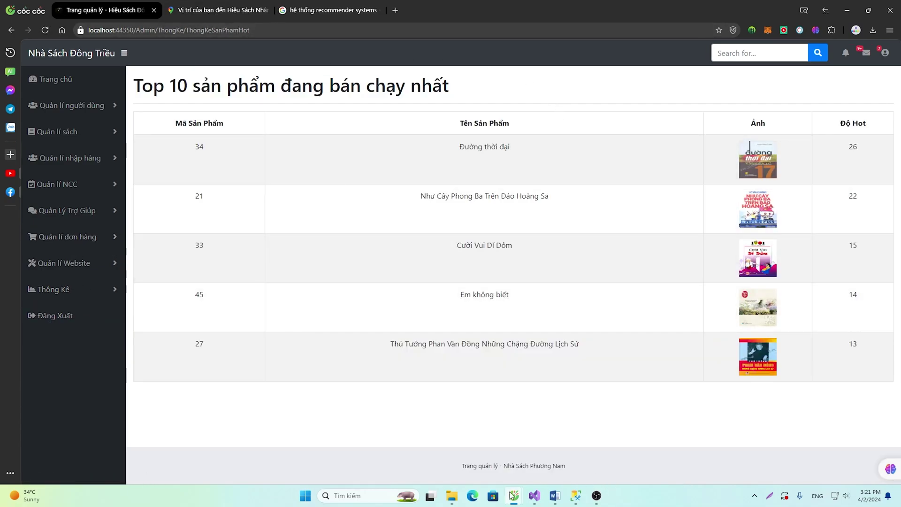
mouse_move(512, 495)
click(590, 446)
Scroll the storefront down to its Xếp Hạng ranking, then minimize the storefront window
scroll(540, 328, down, 10)
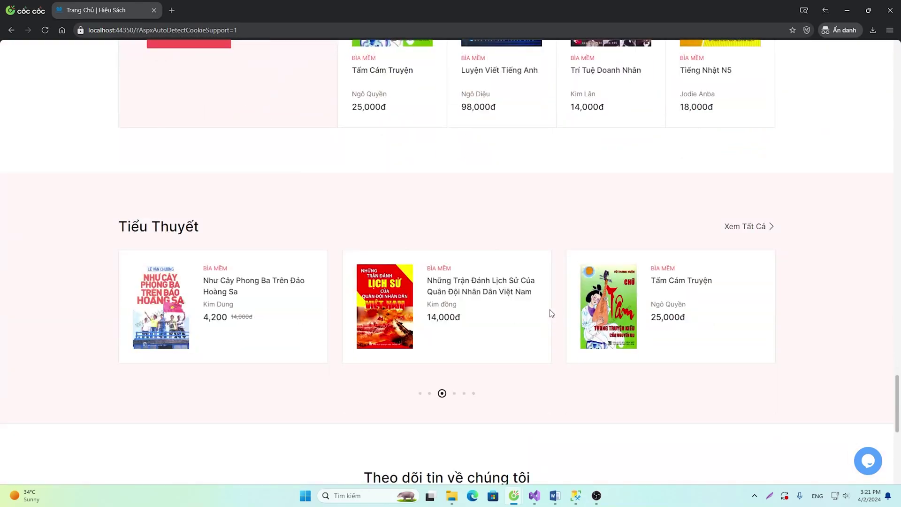
scroll(551, 313, down, 10)
scroll(547, 297, up, 20)
scroll(414, 298, down, 5)
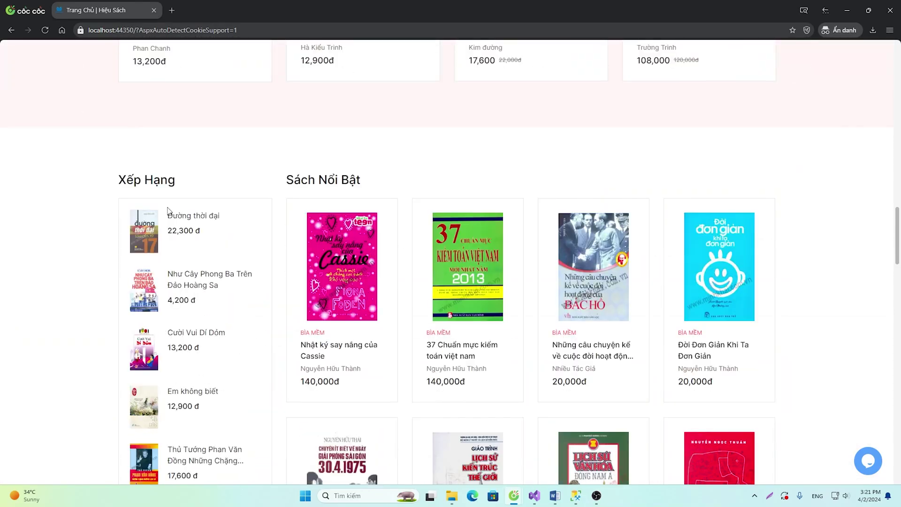
click(847, 10)
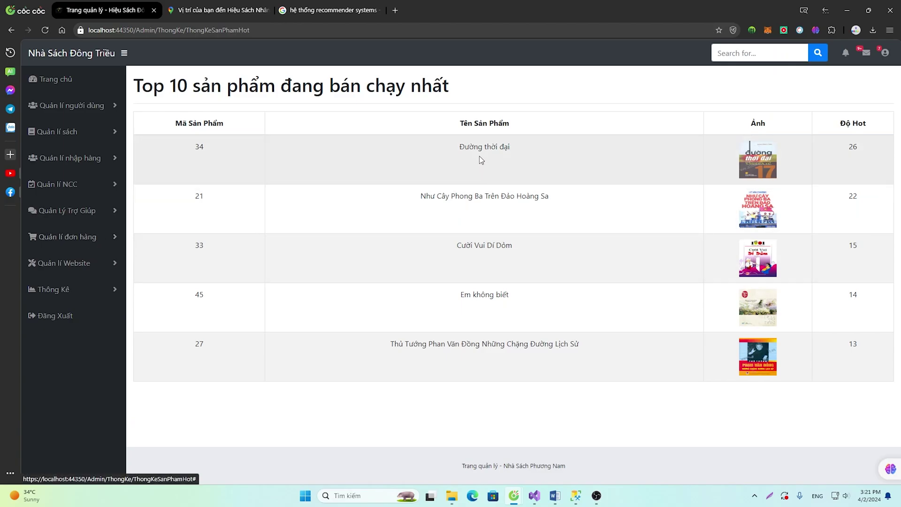
Open the Doanh Thu revenue statistics page under Thống Kê
click(71, 293)
click(51, 325)
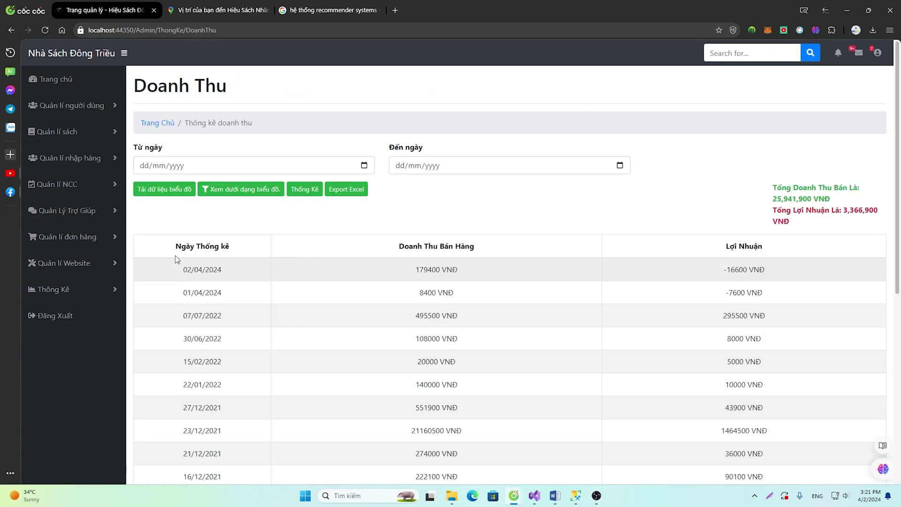
scroll(251, 192, down, 1)
scroll(252, 192, up, 1)
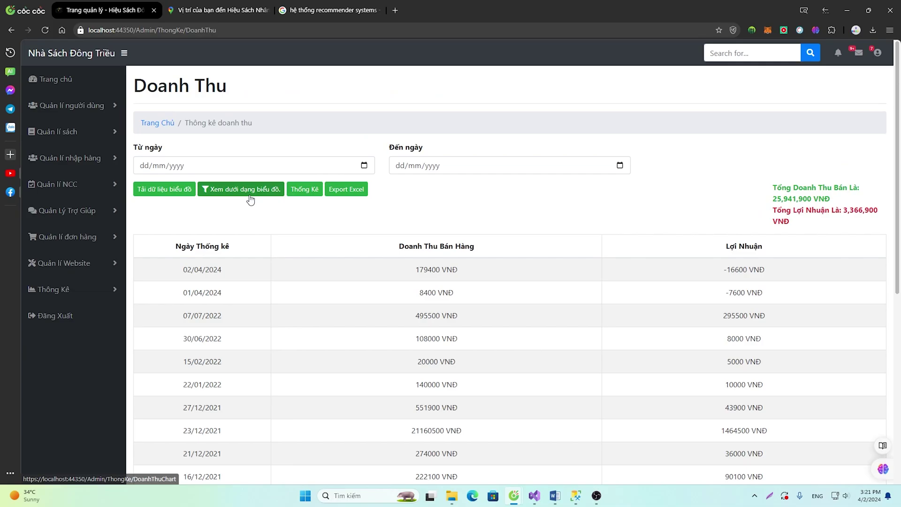
Show the revenue figures as a chart via 'Xem dưới dạng biểu đồ' and review it
click(248, 189)
scroll(329, 242, down, 2)
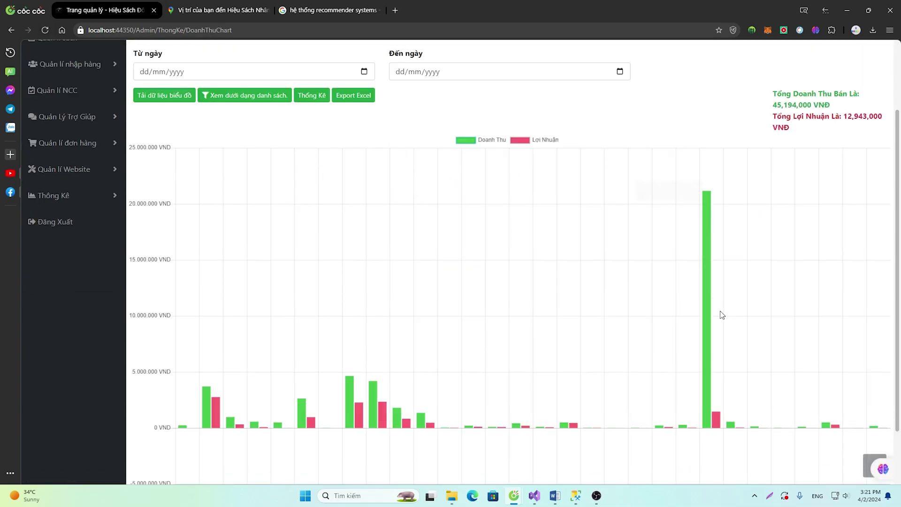
scroll(389, 346, up, 2)
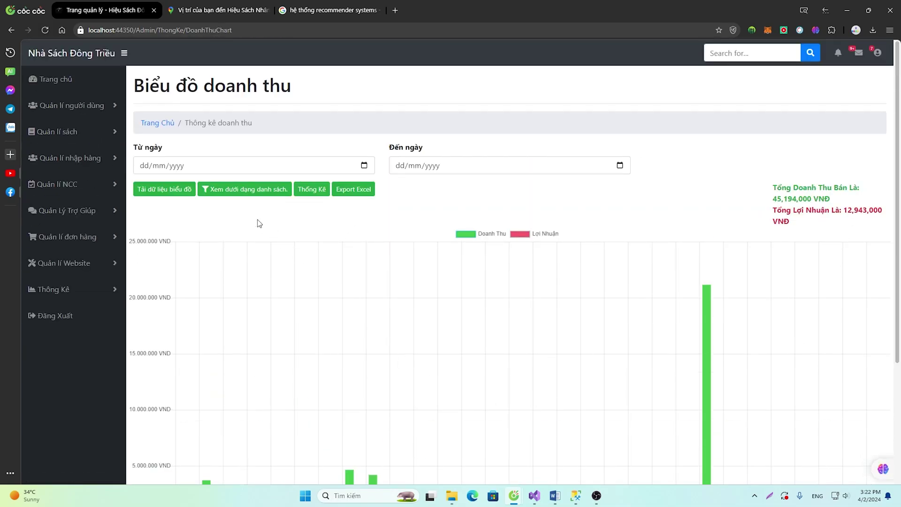
click(99, 289)
scroll(294, 231, down, 4)
scroll(294, 231, up, 4)
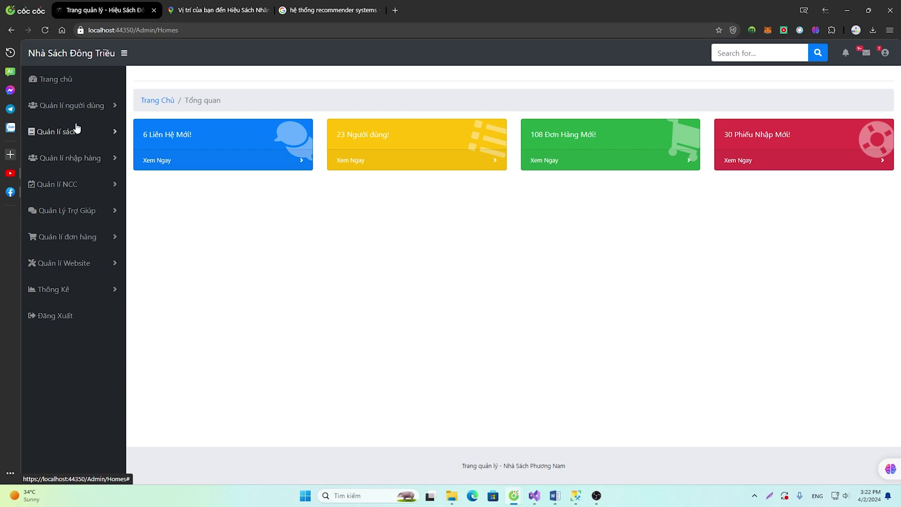
Expand Quản lí nhập hàng in the sidebar, then bring the 'Trang Chủ | Hiệu Sách' storefront window forward
click(66, 155)
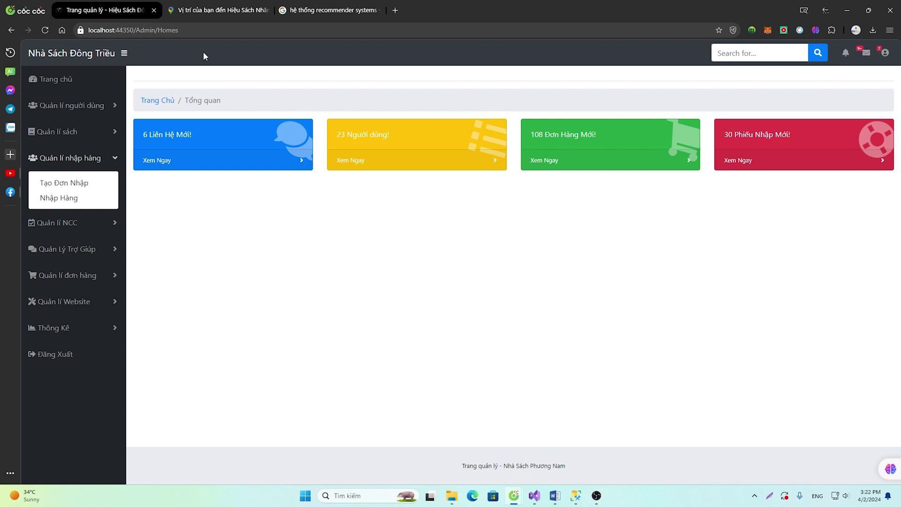
mouse_move(515, 504)
click(591, 448)
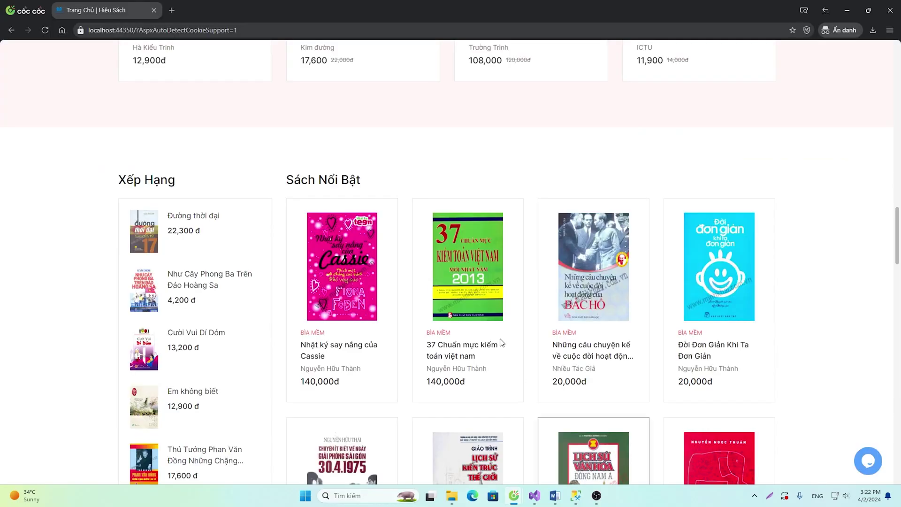
Scroll through the storefront's Mới Nhất discounted book listings
scroll(527, 277, down, 10)
scroll(527, 282, down, 5)
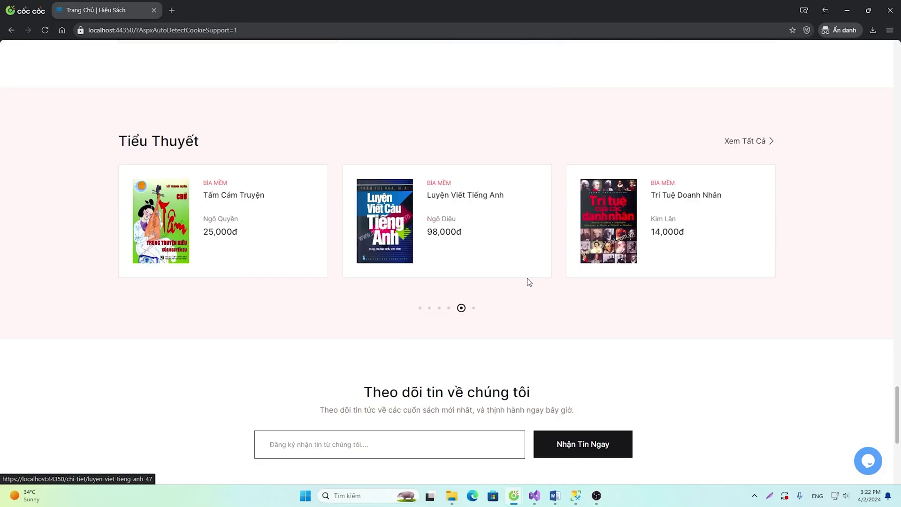
scroll(528, 278, up, 15)
scroll(527, 278, down, 3)
scroll(527, 278, down, 2)
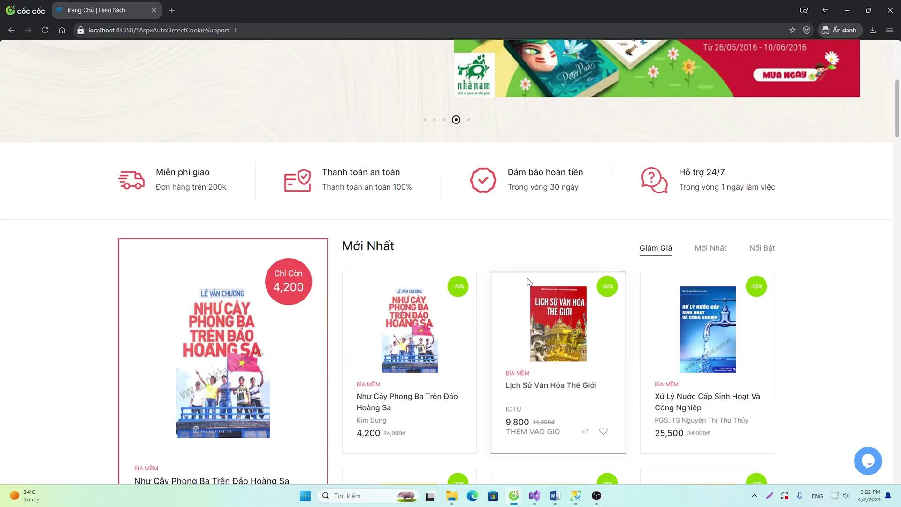